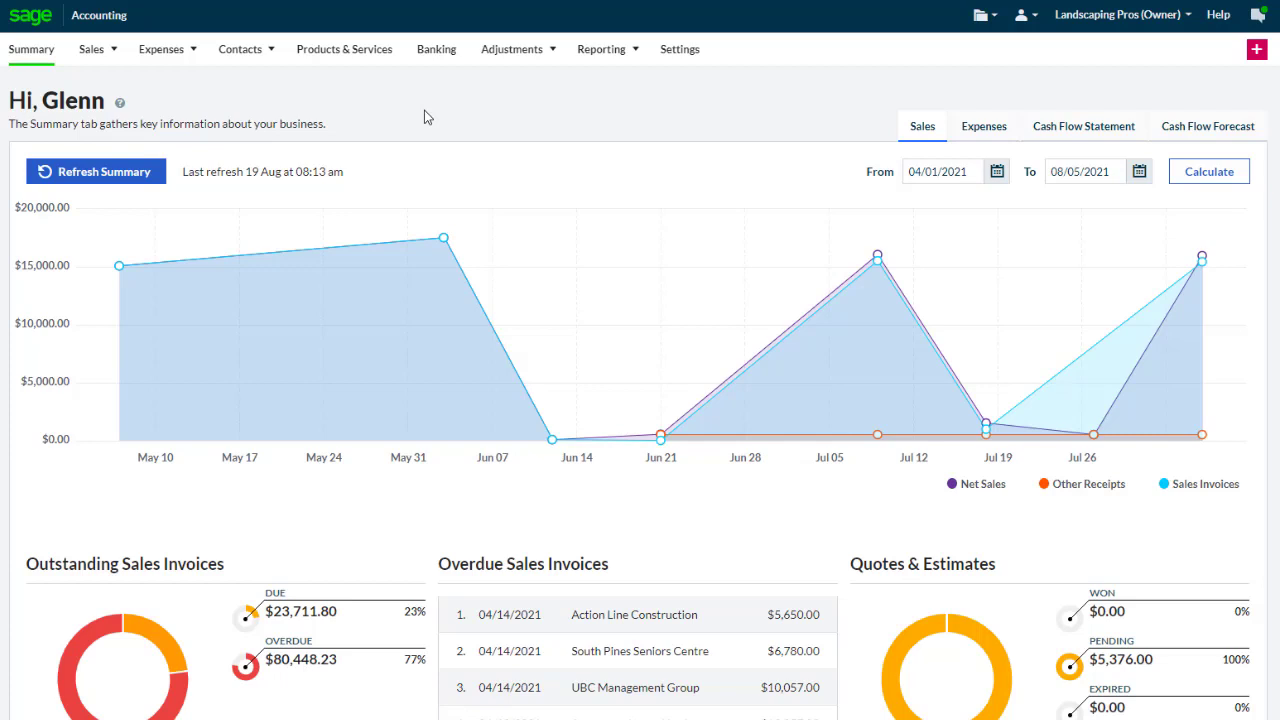
Open the Sales Tax Settings to review the tax registrations and return frequencies
left_click(664, 58)
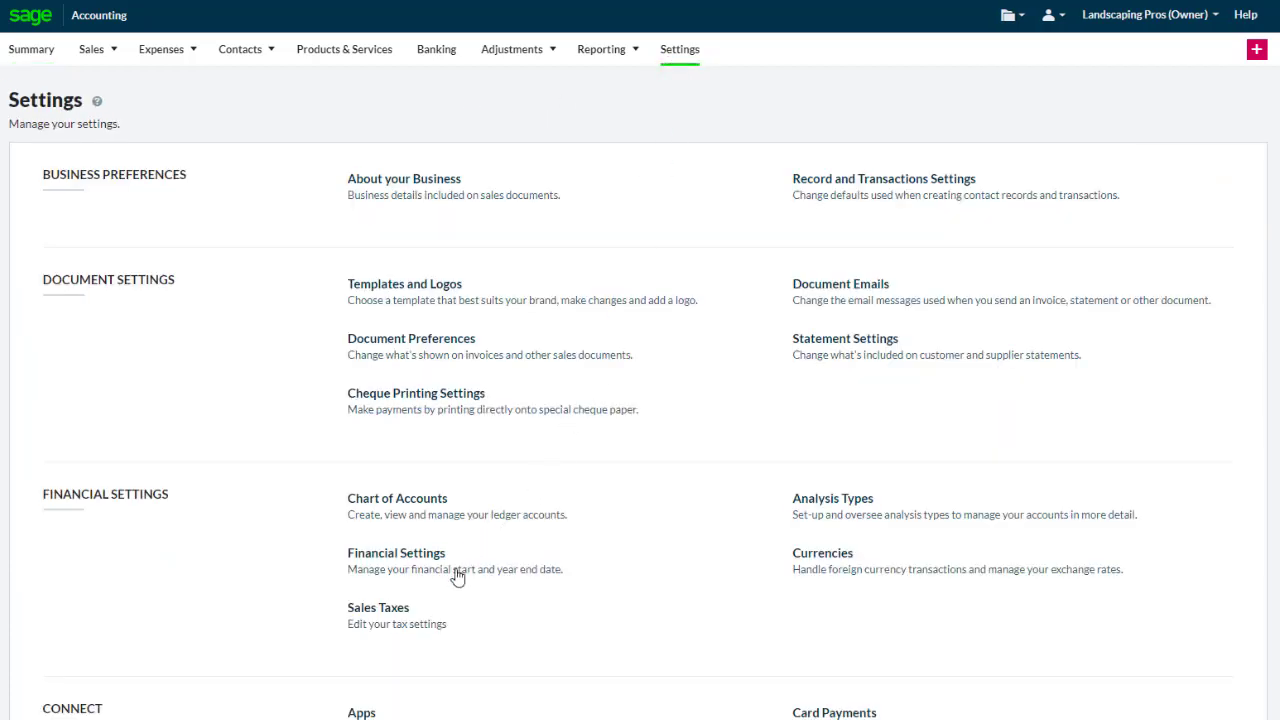
left_click(428, 613)
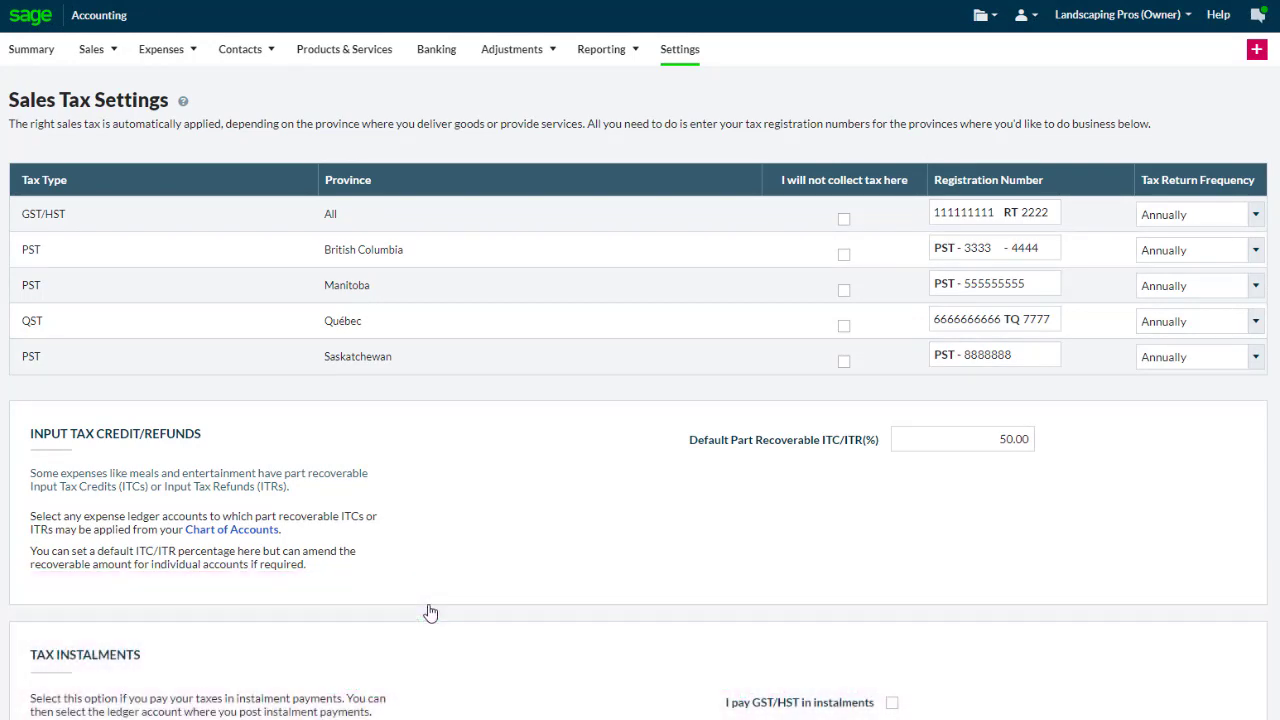
Open the tax returns and view the British Columbia, Manitoba, Saskatchewan and Québec pages, ending on the CRA returns
mouse_move(620, 56)
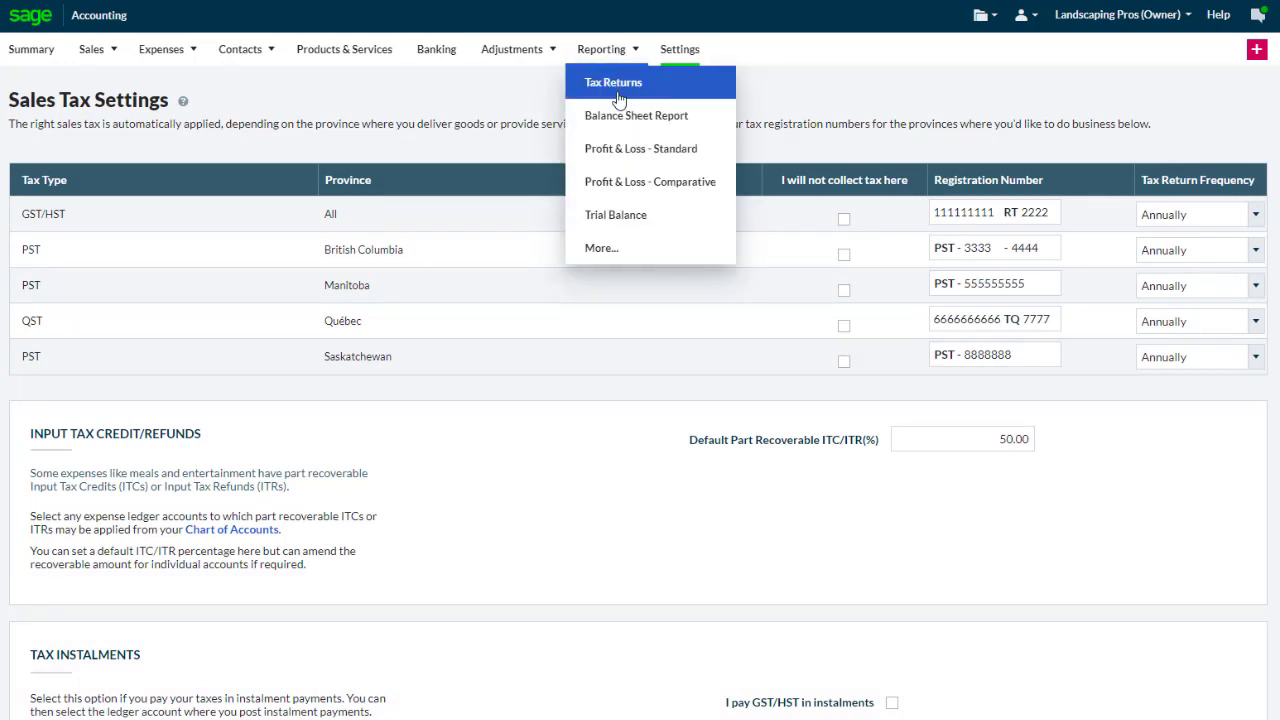
left_click(619, 100)
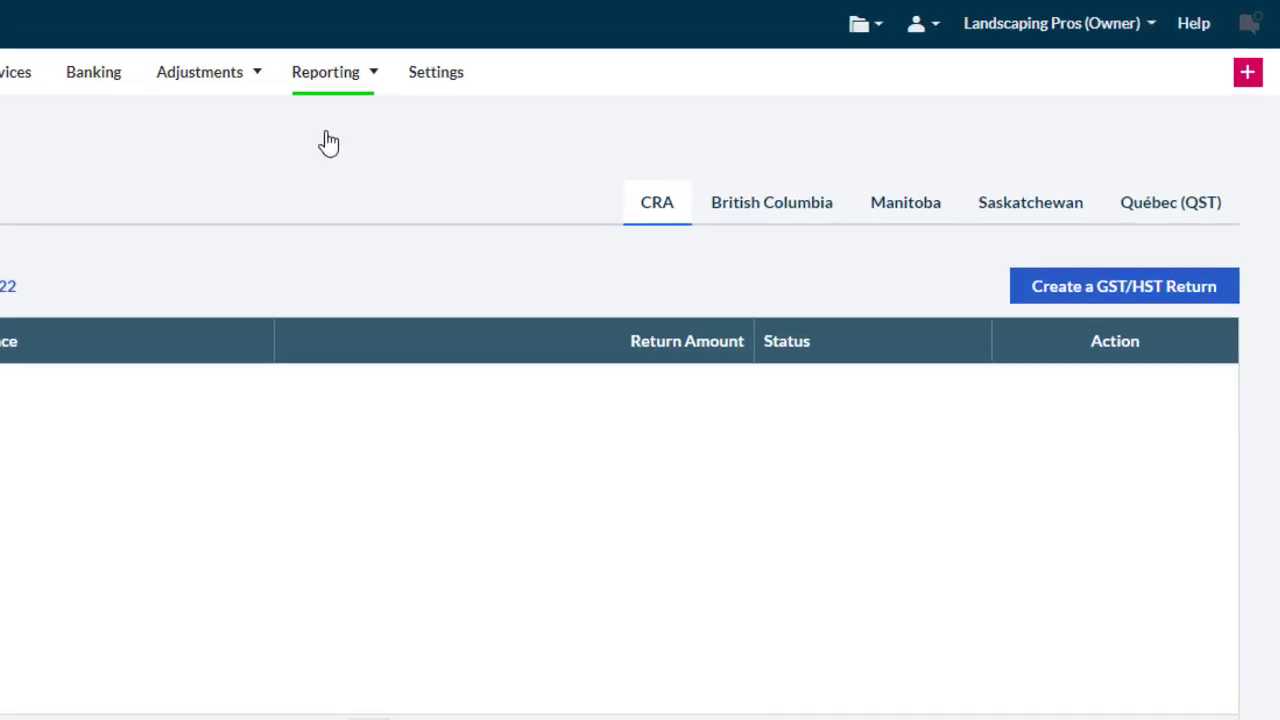
left_click(746, 230)
left_click(907, 224)
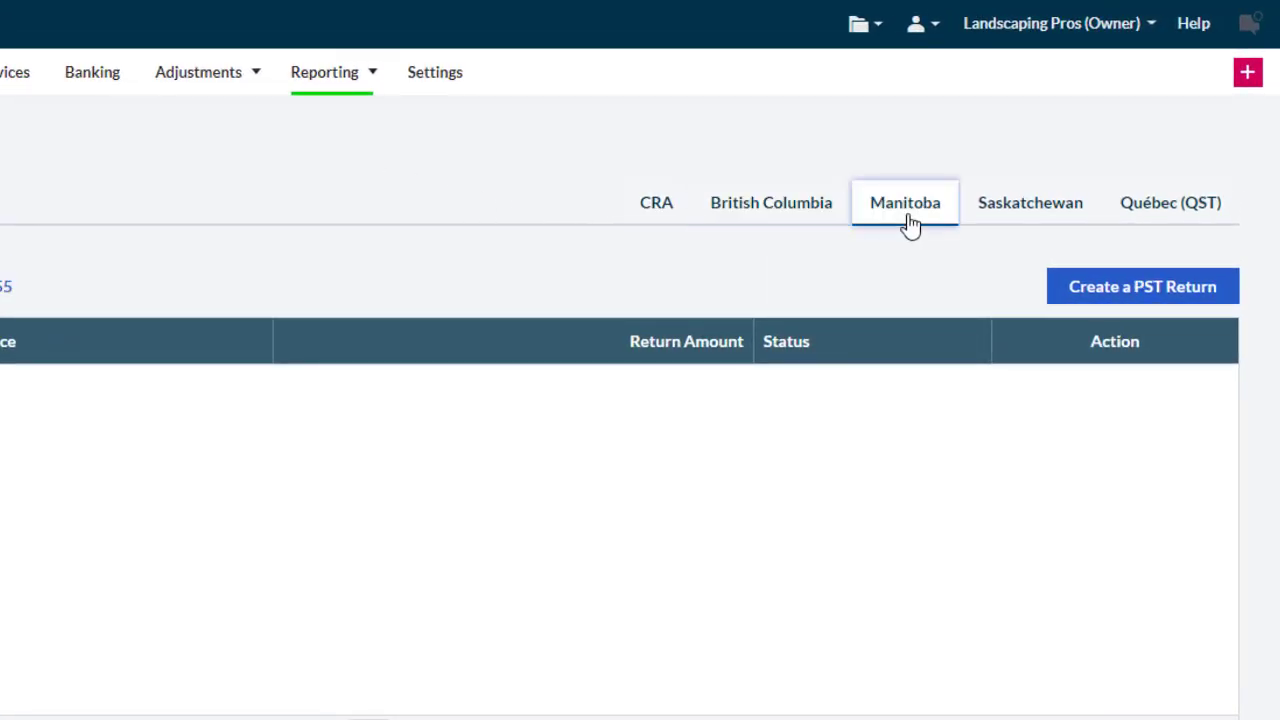
left_click(1020, 220)
left_click(1165, 225)
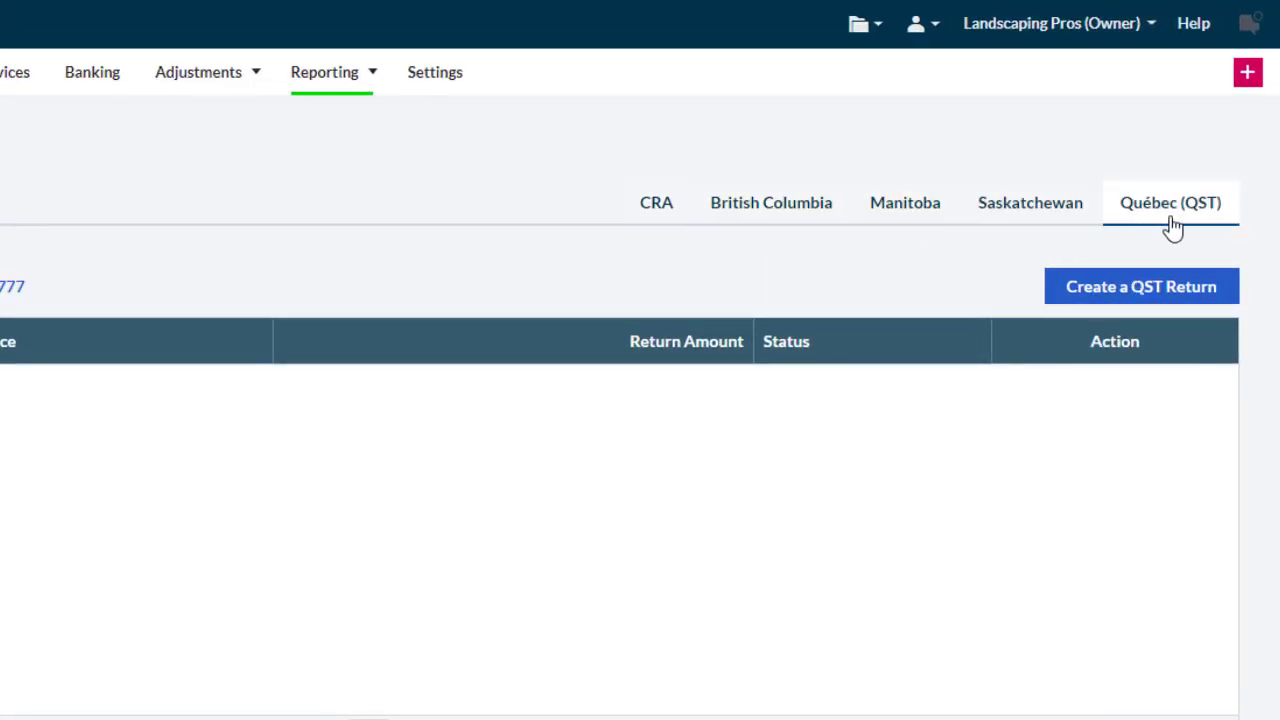
left_click(646, 228)
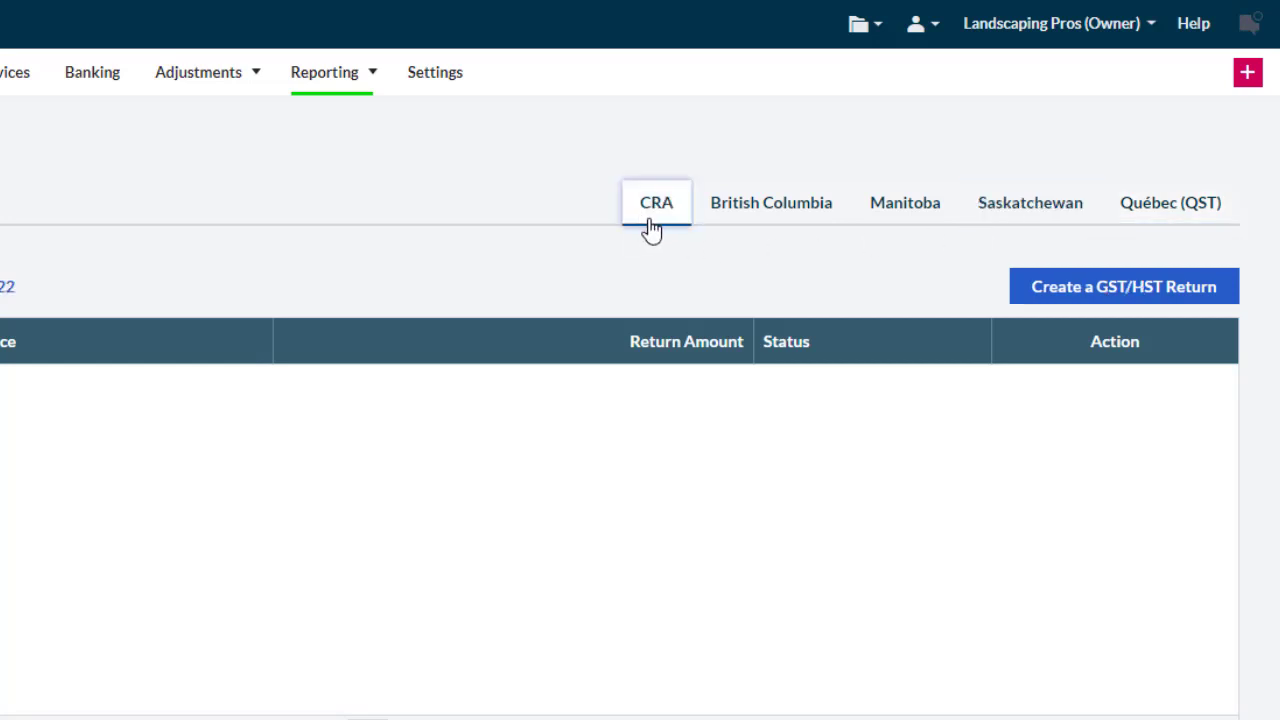
Create a new GST/HST return and set the start of its tax period to 01/01/2021
left_click(1118, 292)
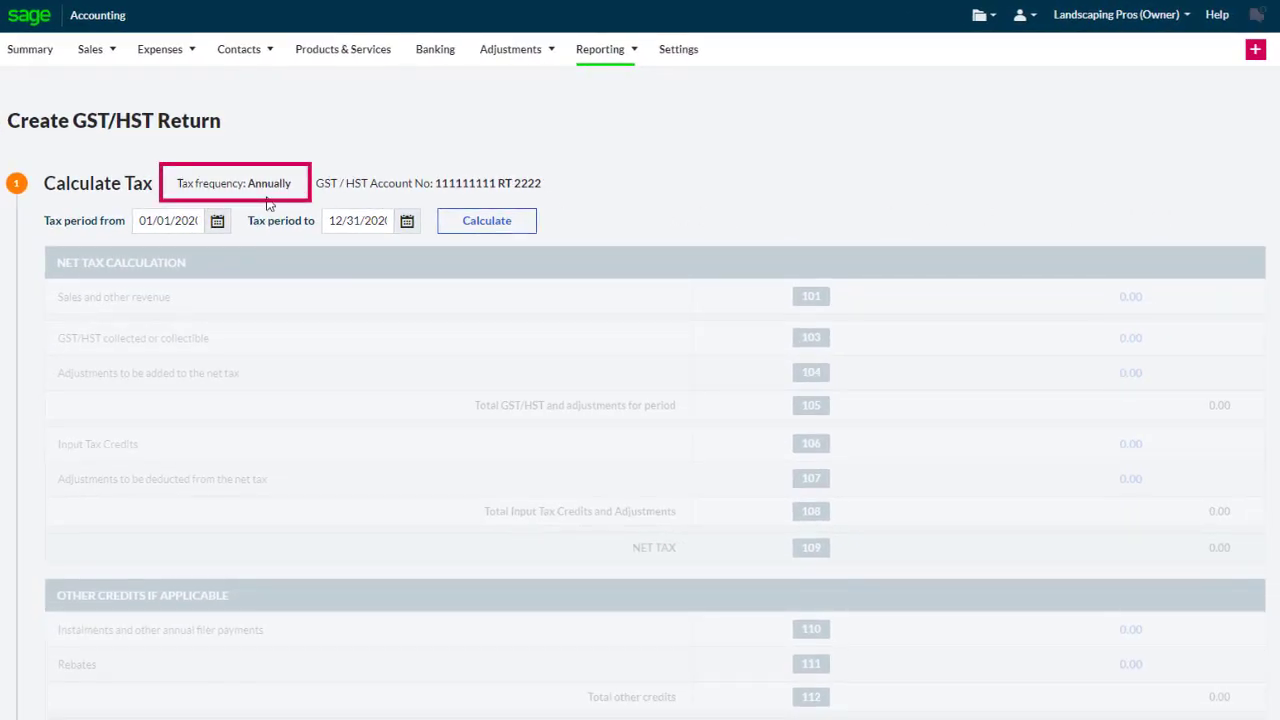
left_click(217, 221)
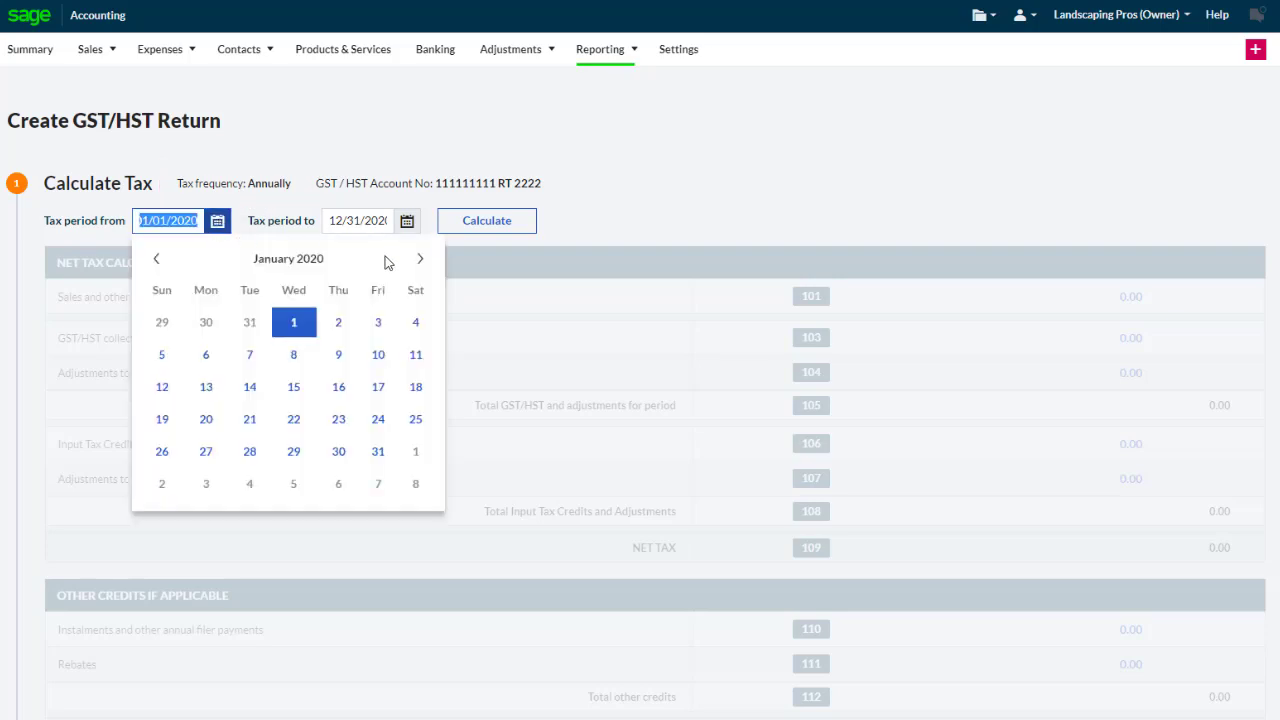
left_click(420, 259)
left_click(420, 259)
left_click(420, 259)
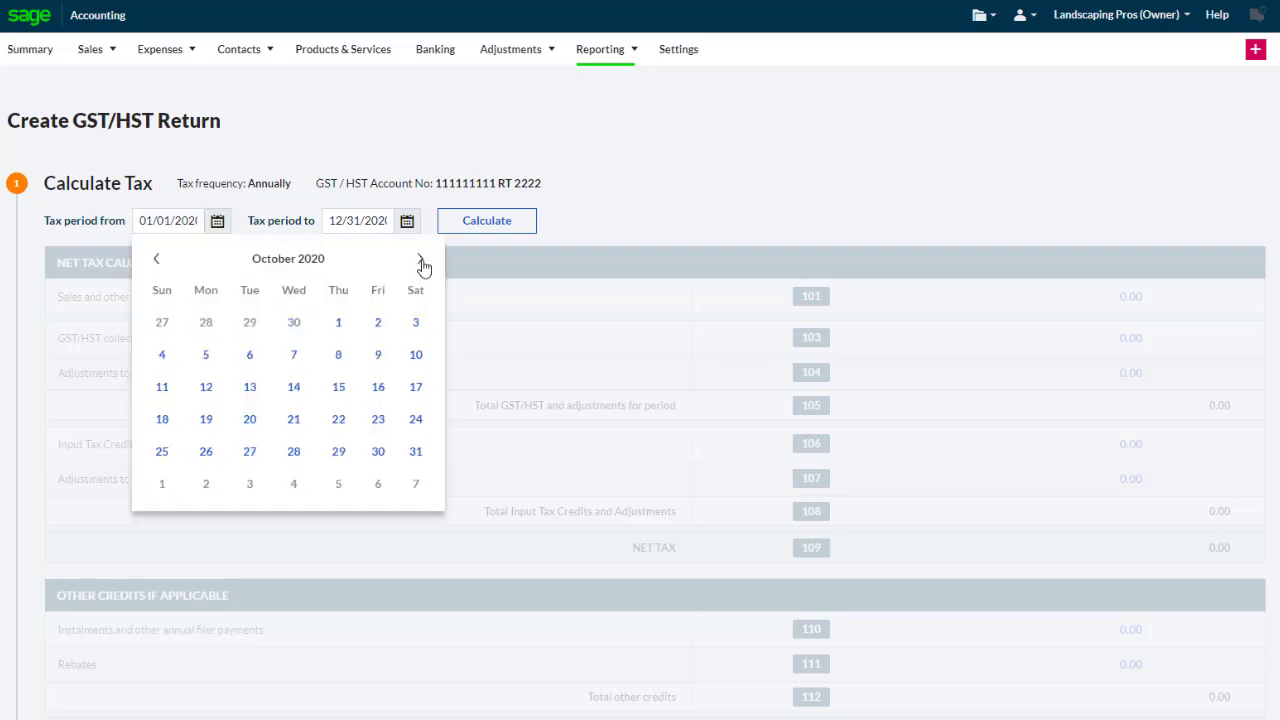
left_click(420, 259)
left_click(420, 259)
left_click(420, 259)
left_click(376, 320)
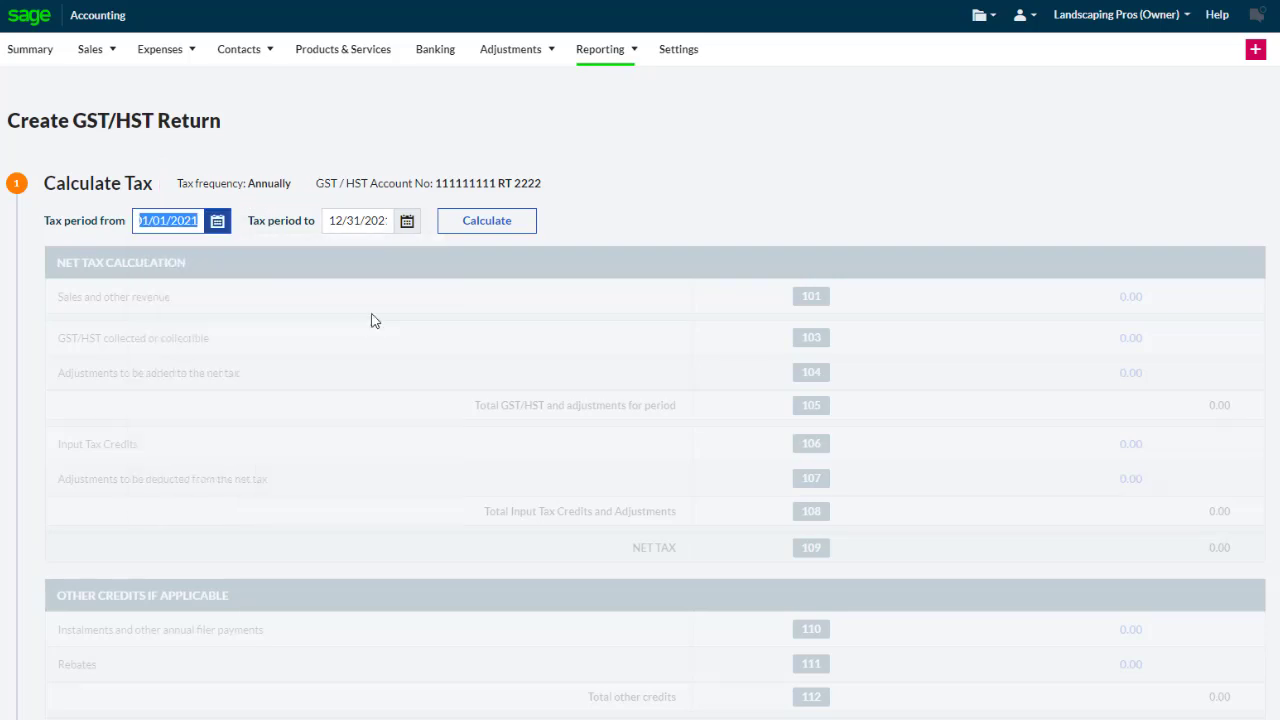
Set the end of the tax period to 12/31/2021 and calculate the GST/HST return
left_click(407, 221)
left_click(569, 450)
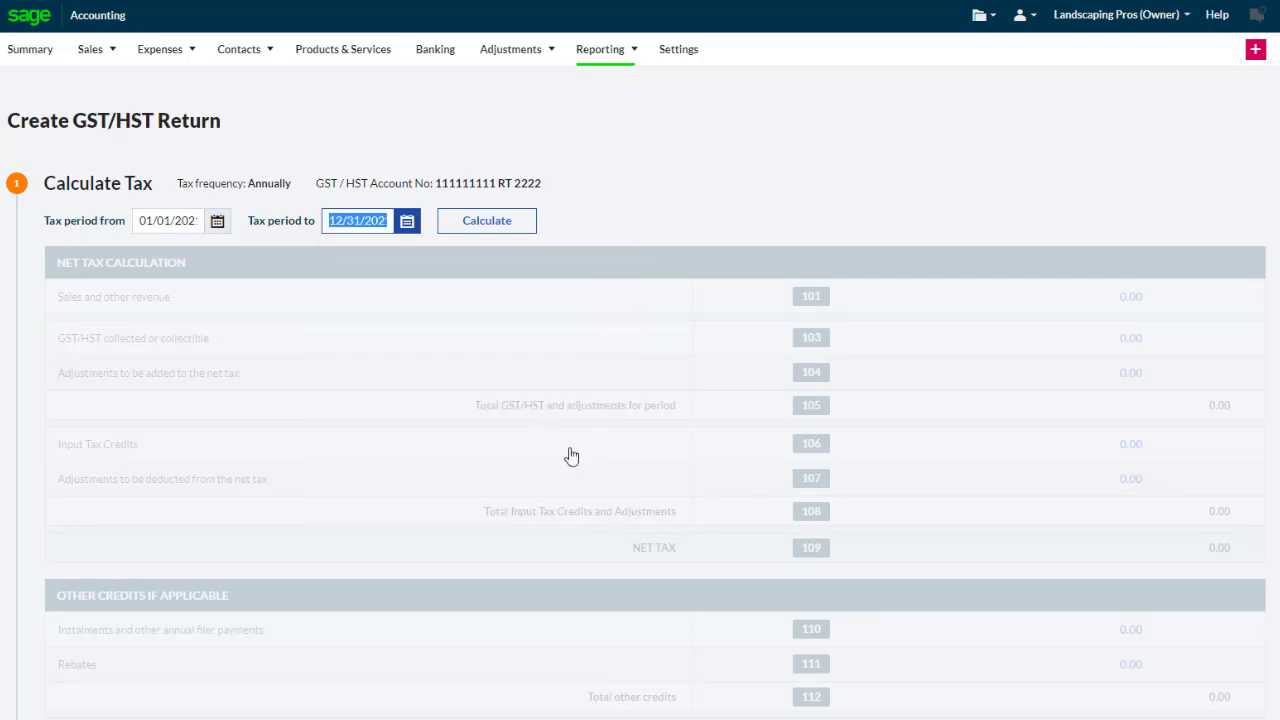
left_click(484, 236)
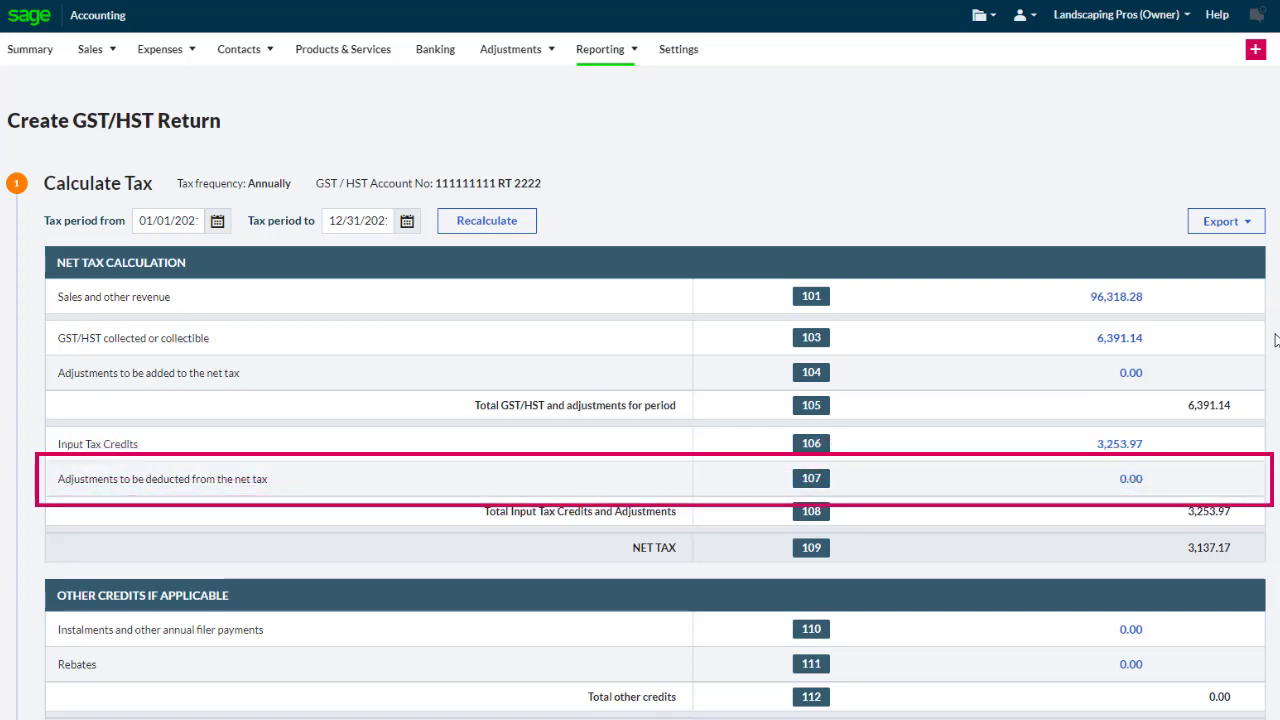
Review the other credits, other debits and refund or payment sections of the calculated return
scroll(1276, 340, "down", 3)
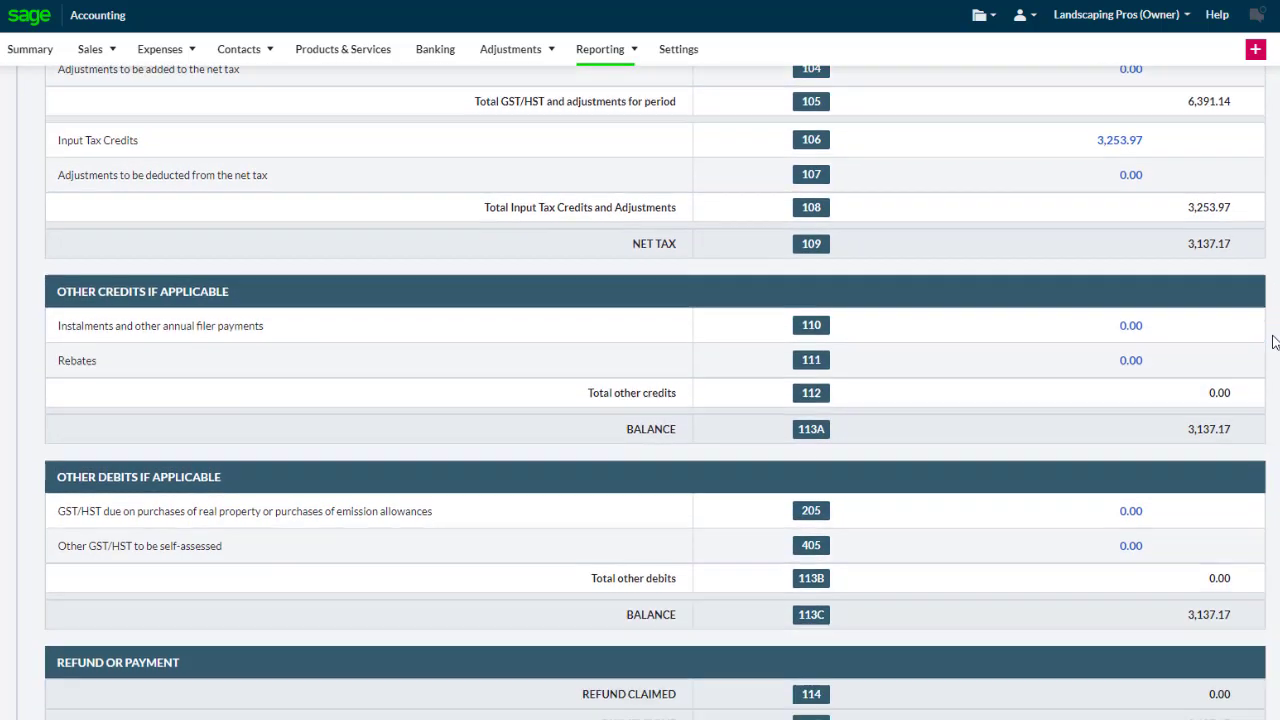
scroll(1273, 342, "down", 1)
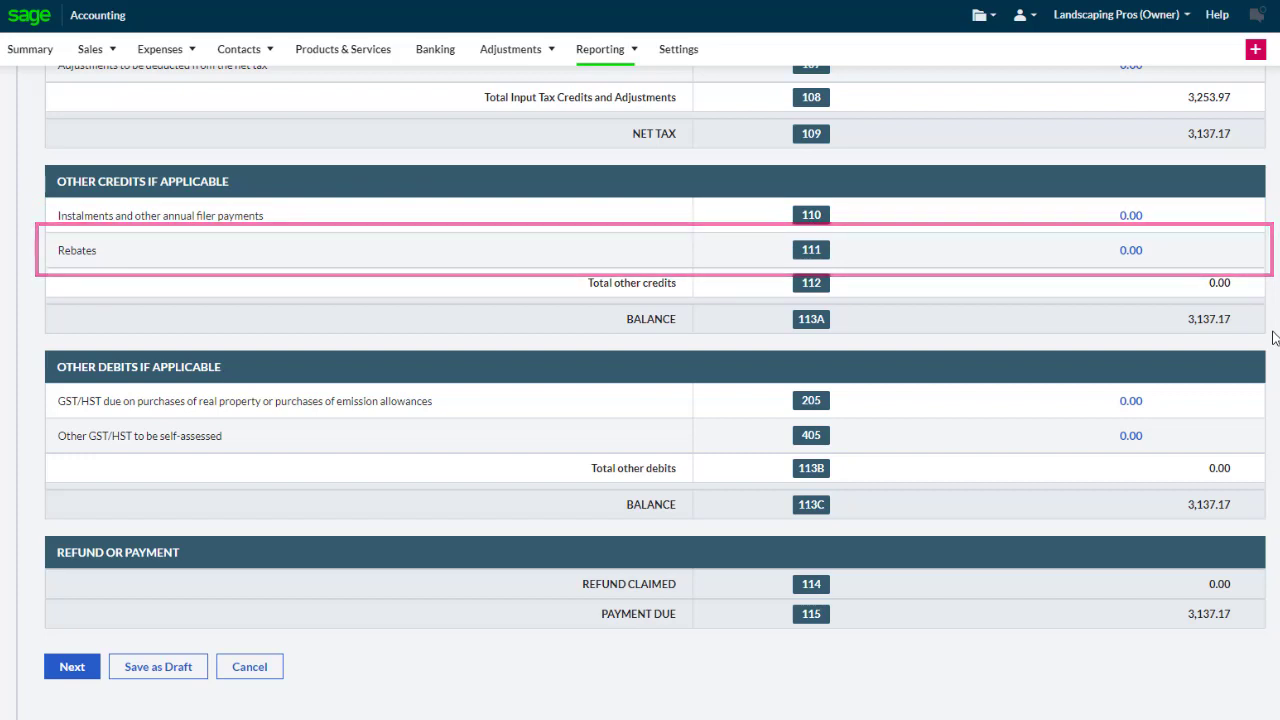
scroll(1273, 338, "down", 3)
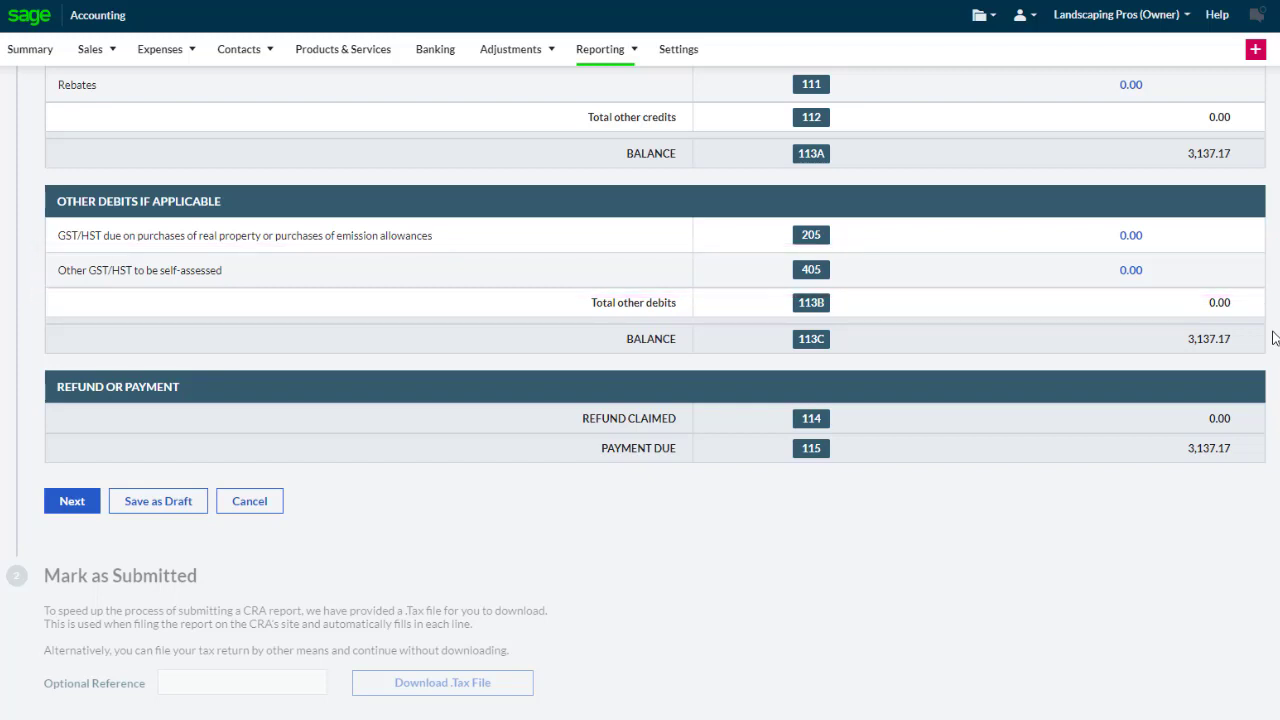
scroll(1274, 338, "down", 2)
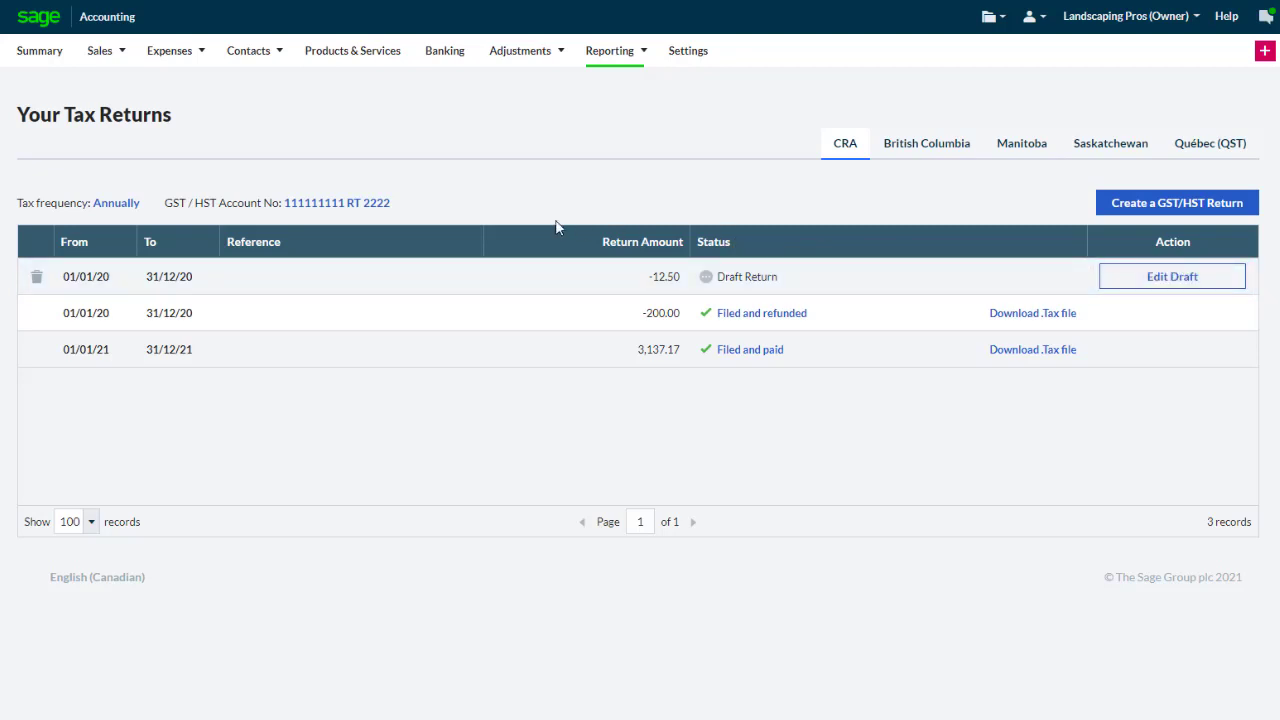
Delete the draft GST/HST return covering 01/01/20 to 31/12/20 from the CRA returns list
left_click(37, 280)
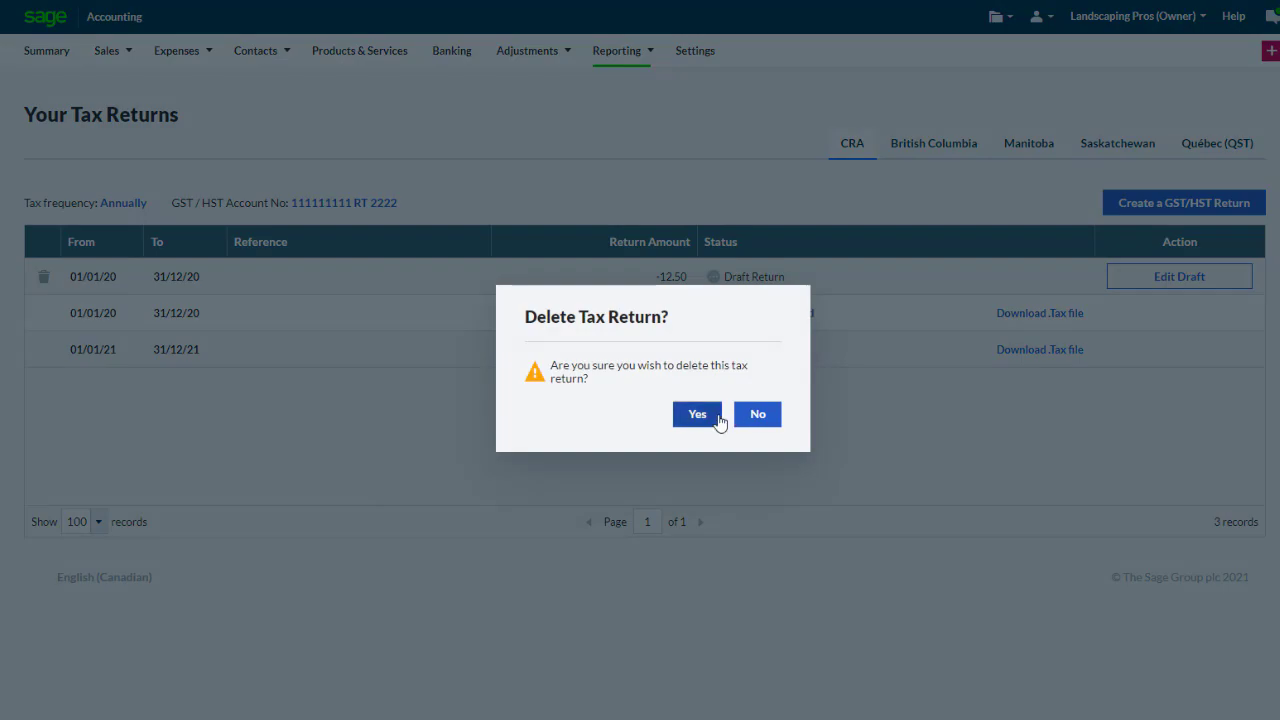
left_click(716, 420)
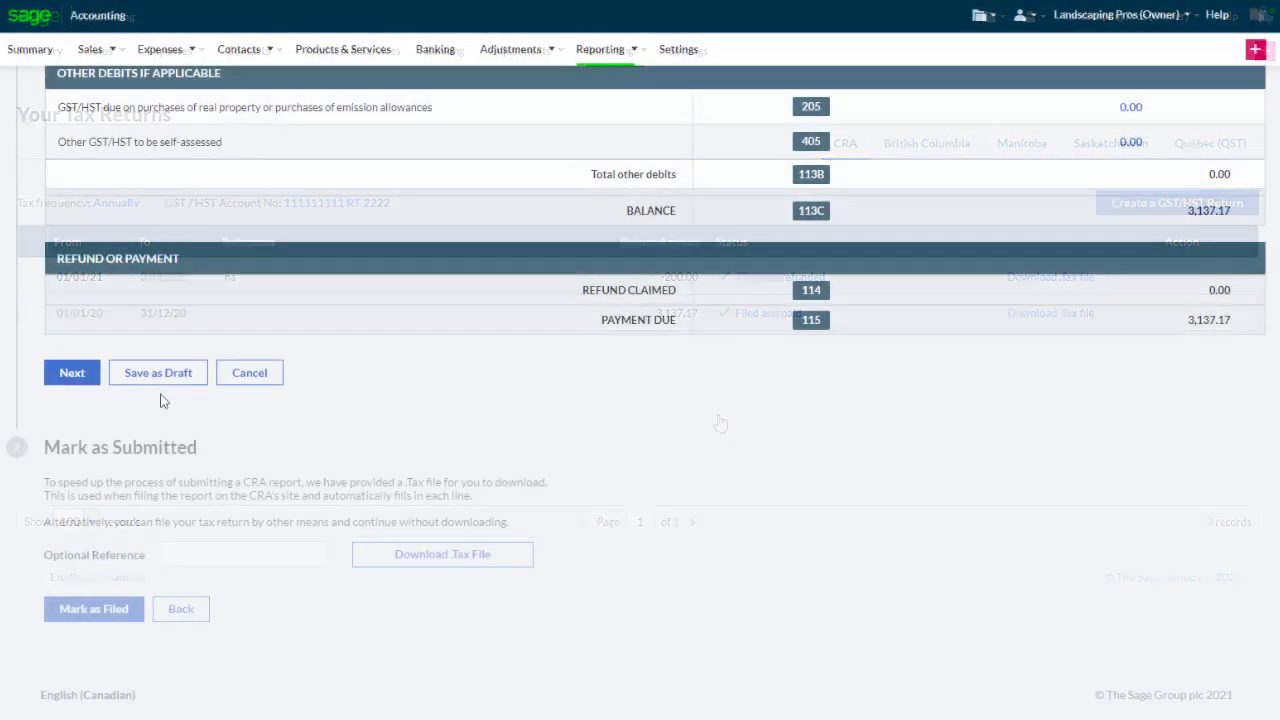
Advance the calculated 2021 GST/HST return to the Mark as Submitted stage and show its report export options
left_click(71, 388)
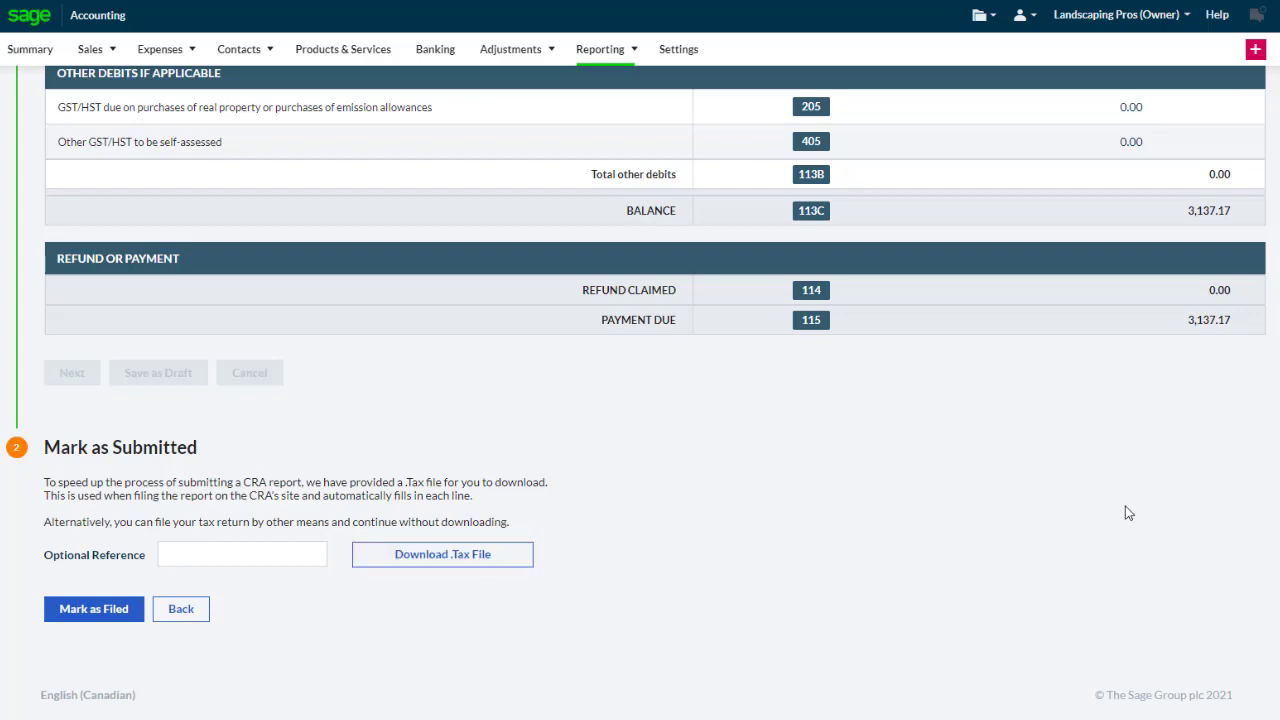
scroll(1276, 489, "up", 7)
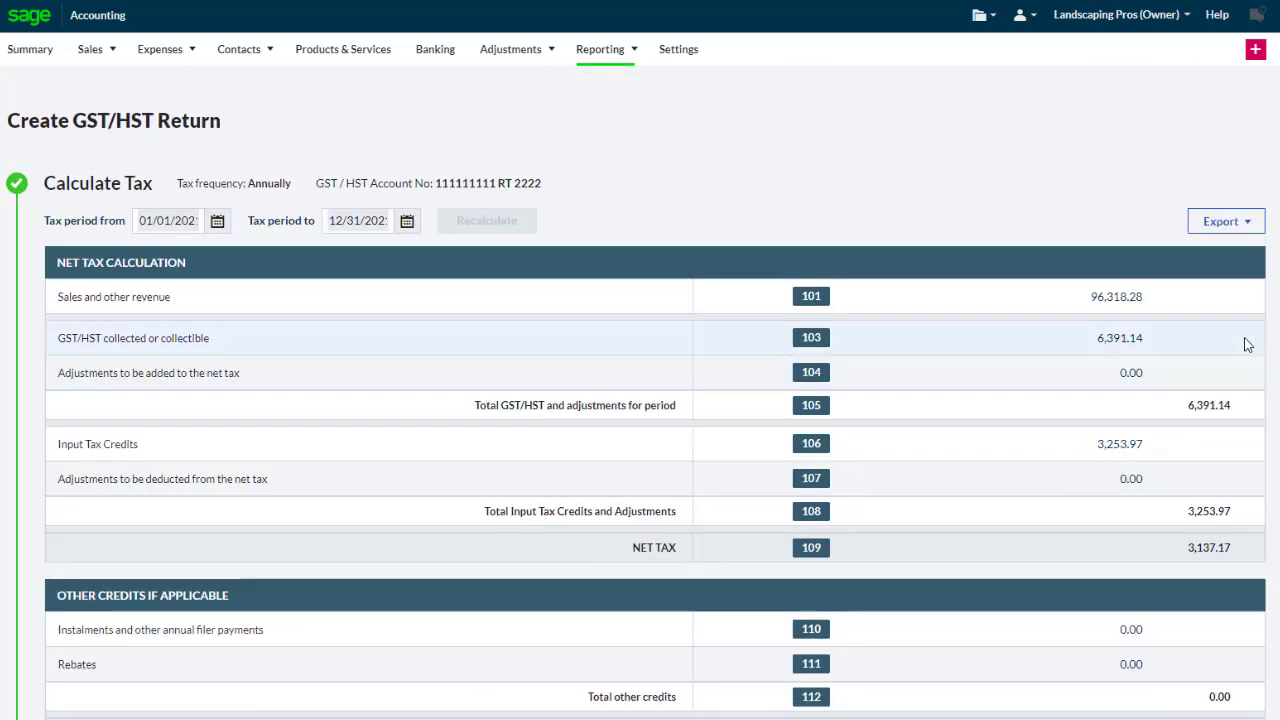
left_click(1247, 228)
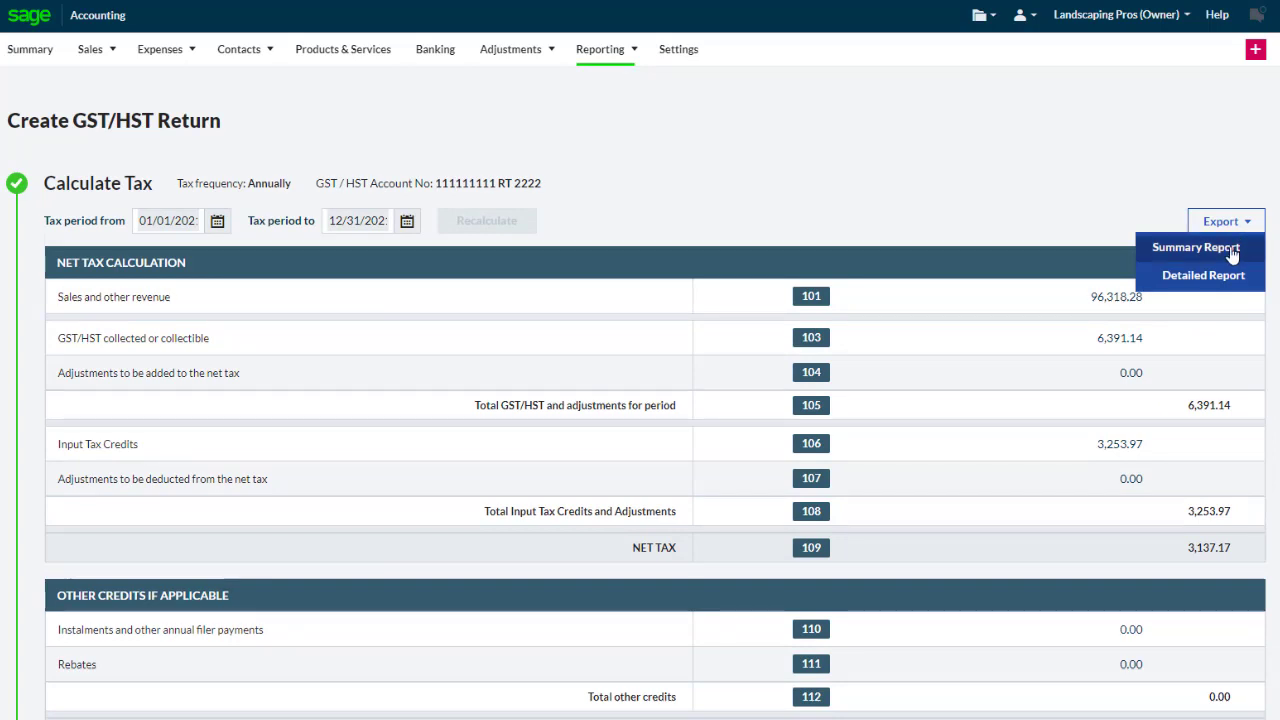
Mark the 2021 return as filed and record its payment from the Chequing account with the reference "2021 GST/HST Return"
scroll(1235, 264, "down", 7)
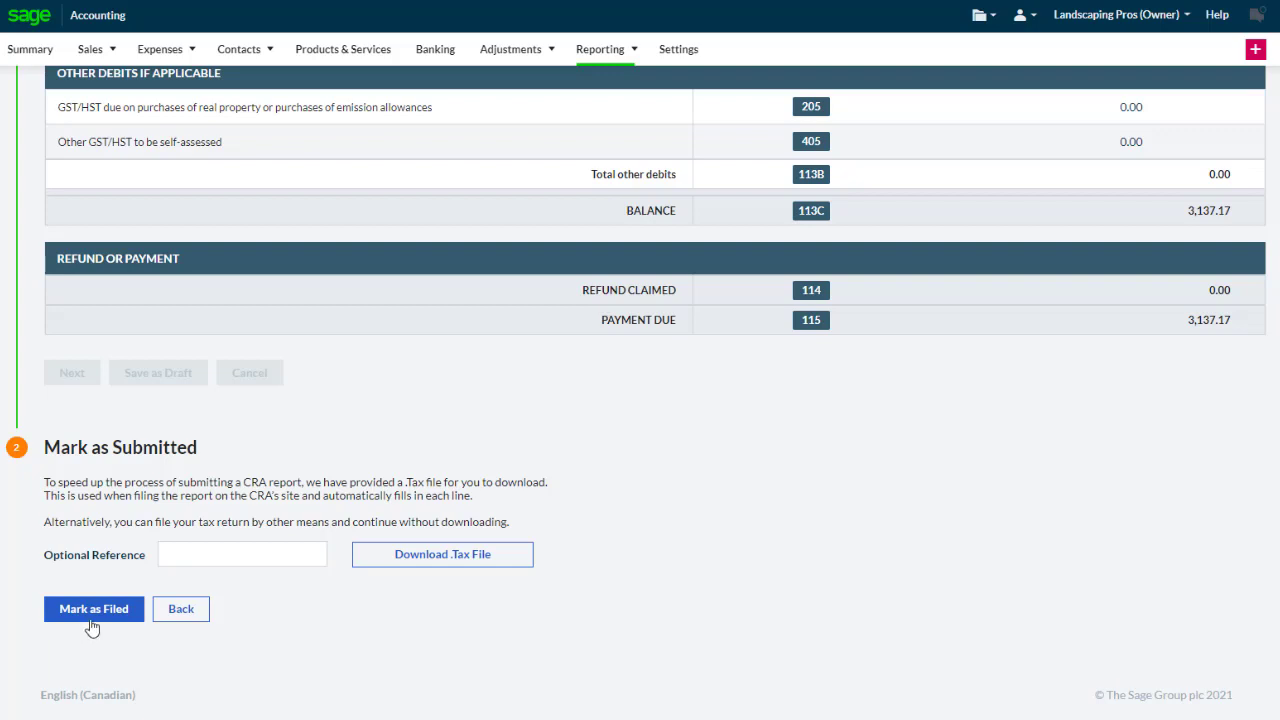
left_click(92, 620)
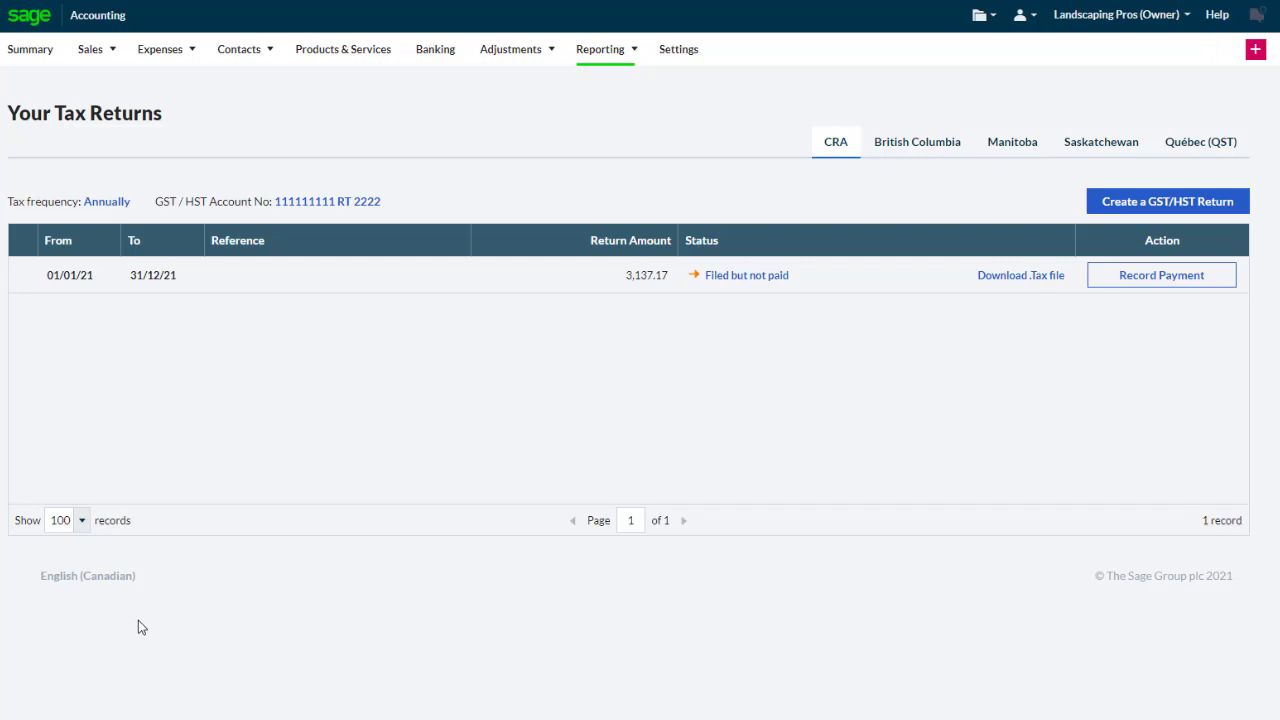
left_click(1166, 290)
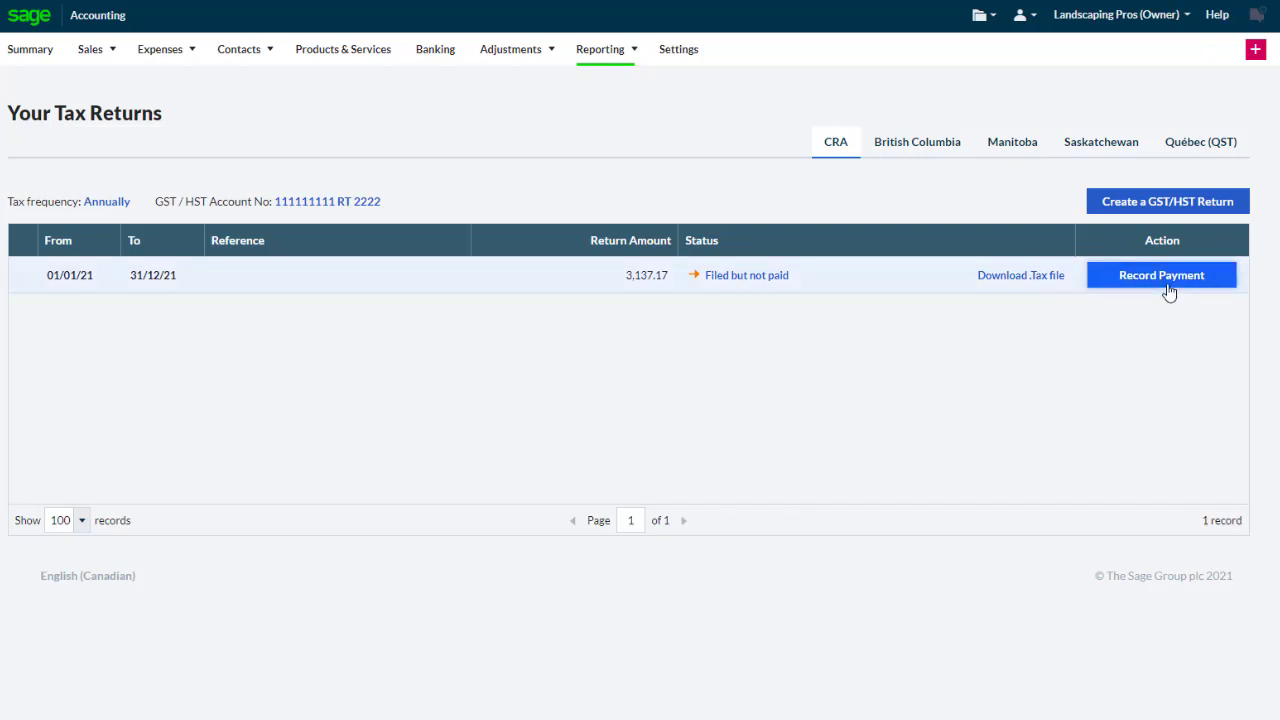
left_click(778, 387)
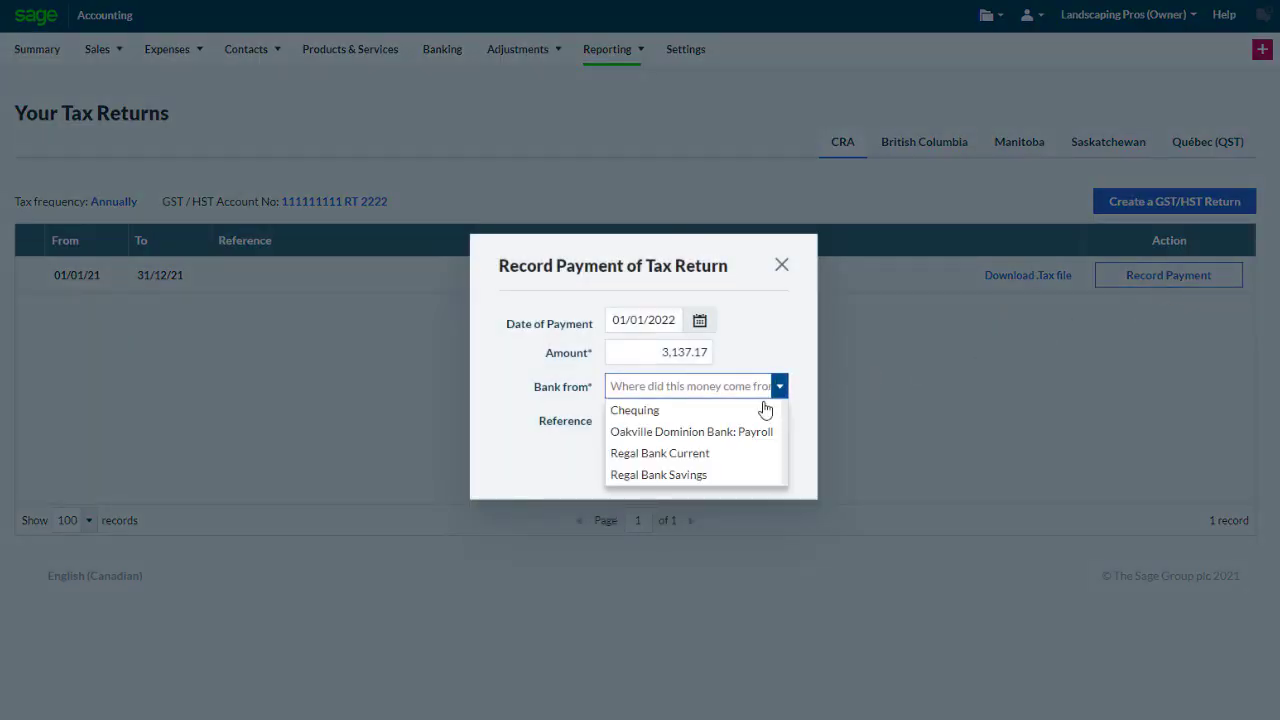
left_click(770, 410)
left_click(700, 425)
type("2021 GST/HST Return")
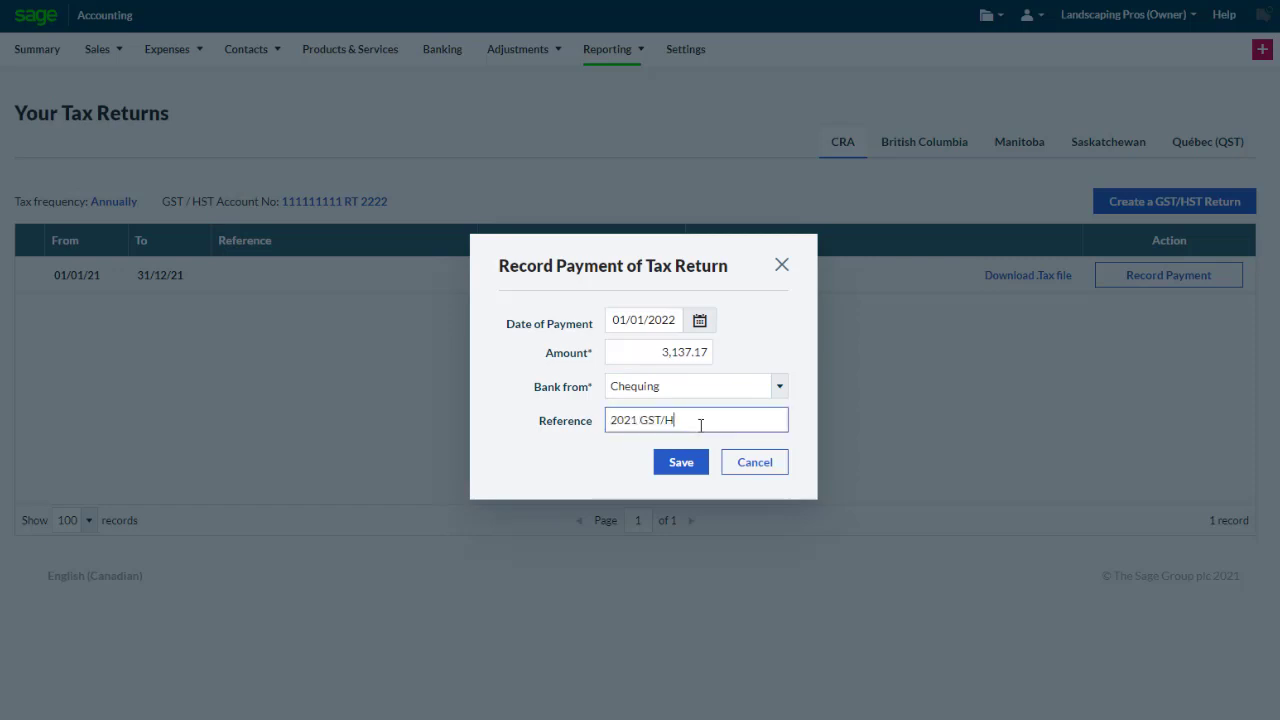
left_click(678, 464)
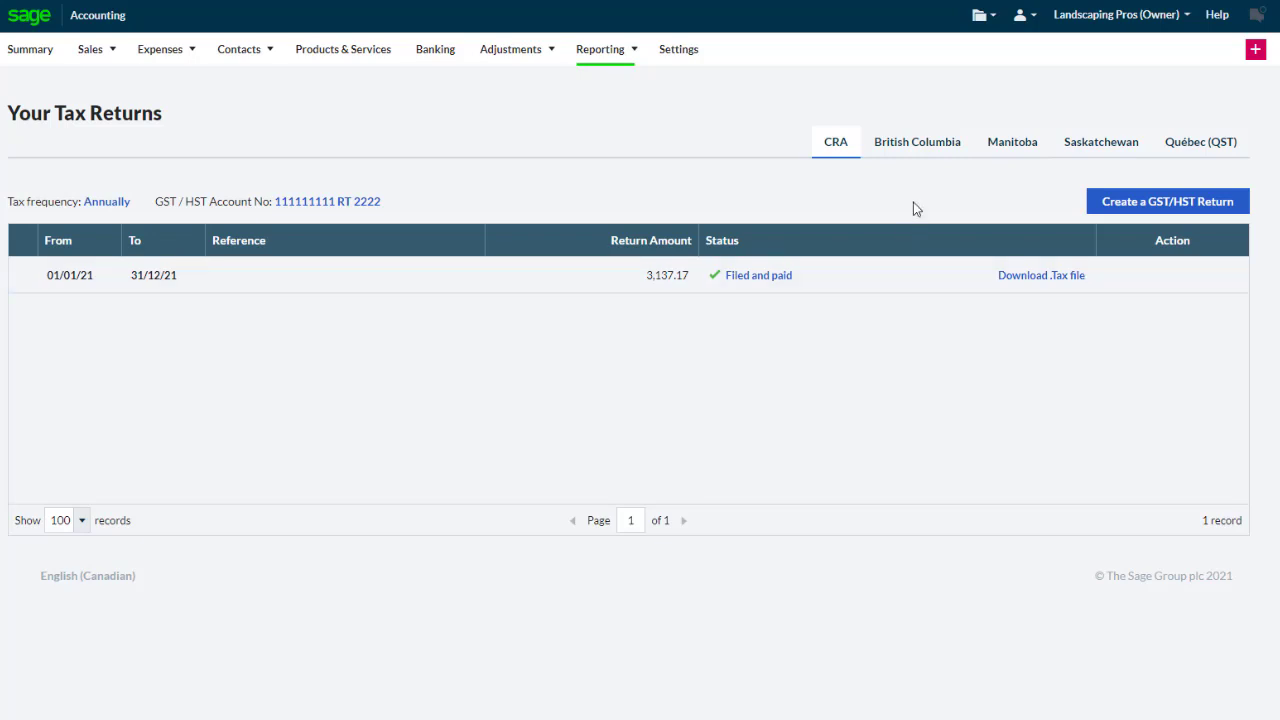
Calculate the GST/HST return for 01/01/2020 to 12/31/2020, including ITCs but excluding earlier GST/HST collected from all future returns
left_click(917, 160)
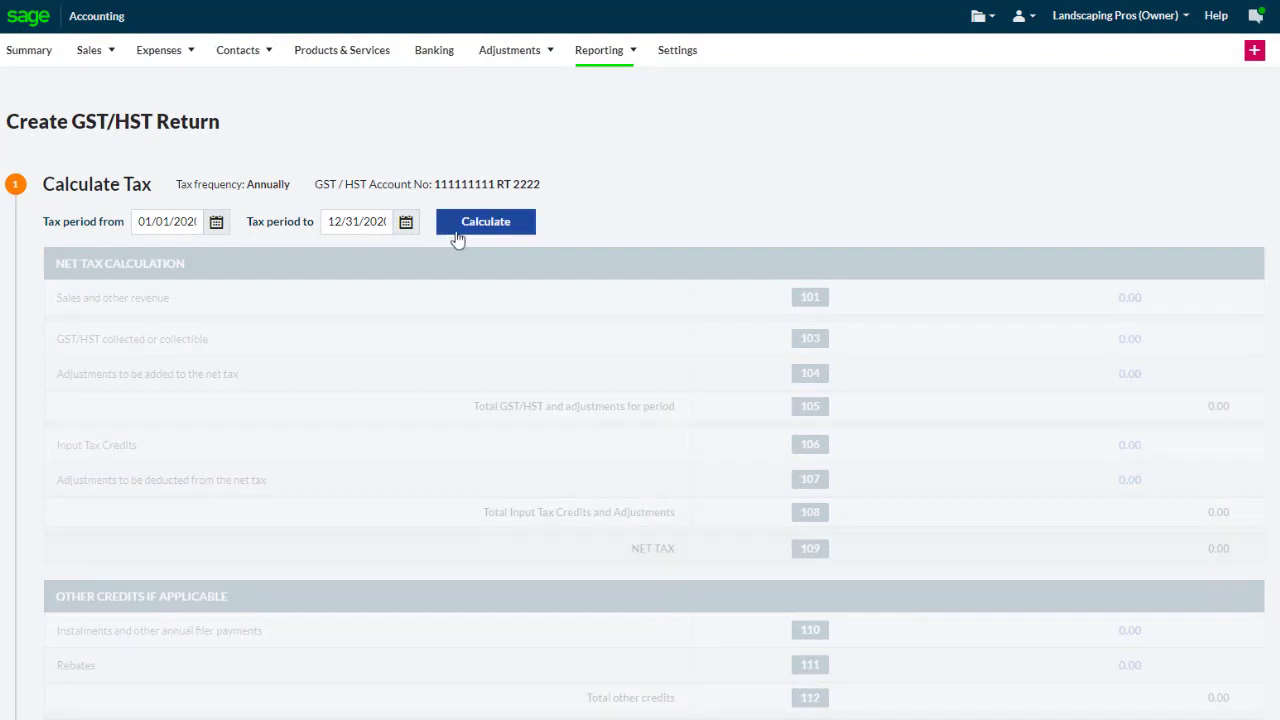
left_click(456, 232)
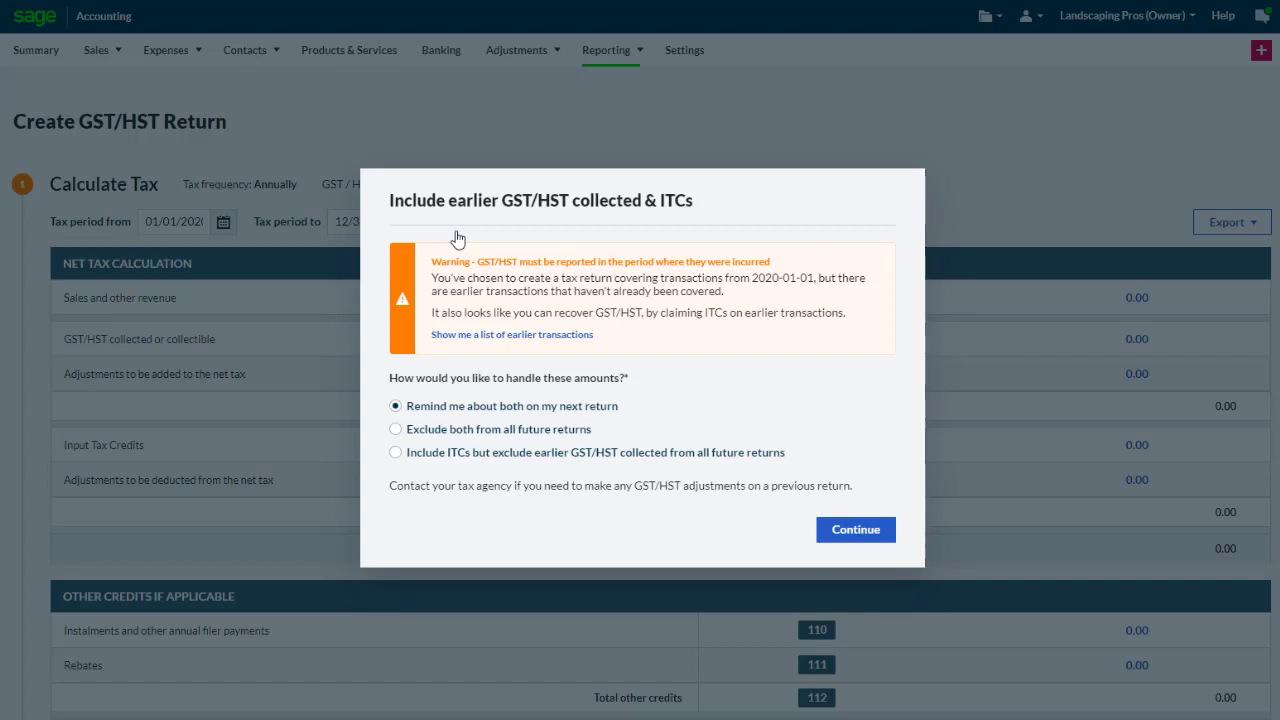
left_click(413, 436)
left_click(410, 465)
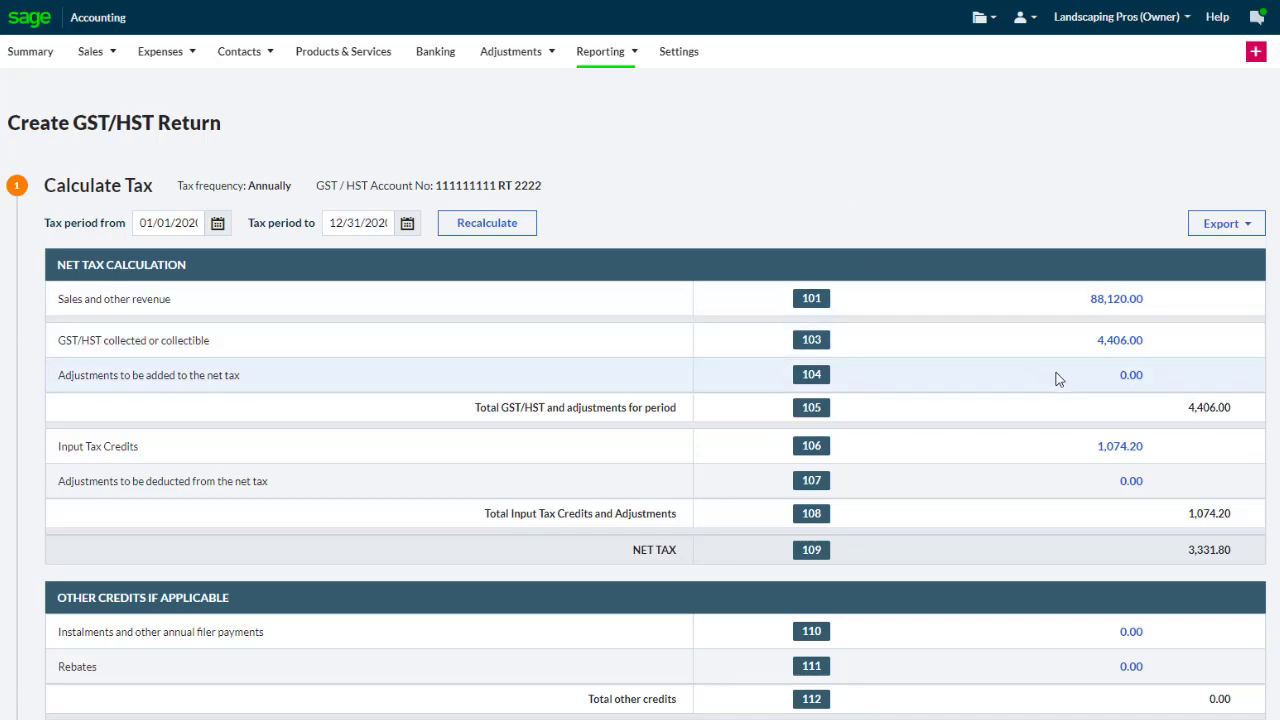
Set the adjustments added to net tax (line 104) to 624.00 with the reason "Bad debt recovered from previous write off."
left_click(1129, 381)
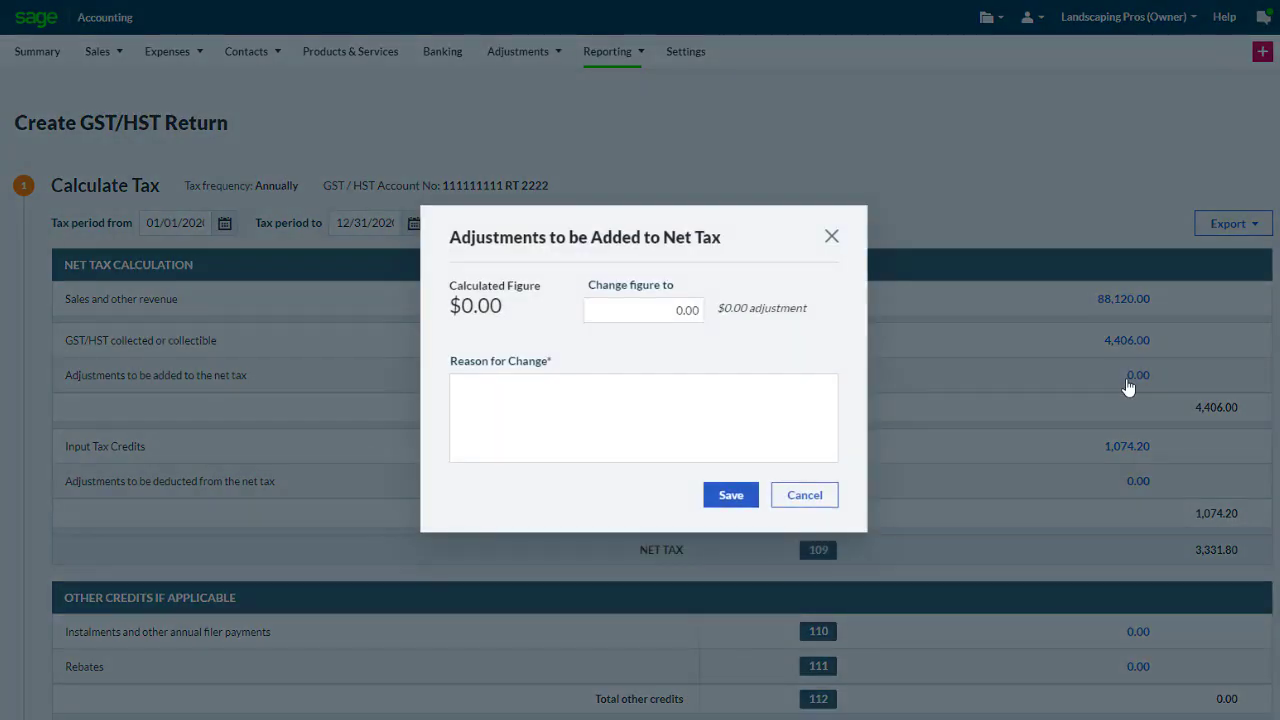
left_click(685, 311)
type("624")
key("Tab")
type("Bad debt")
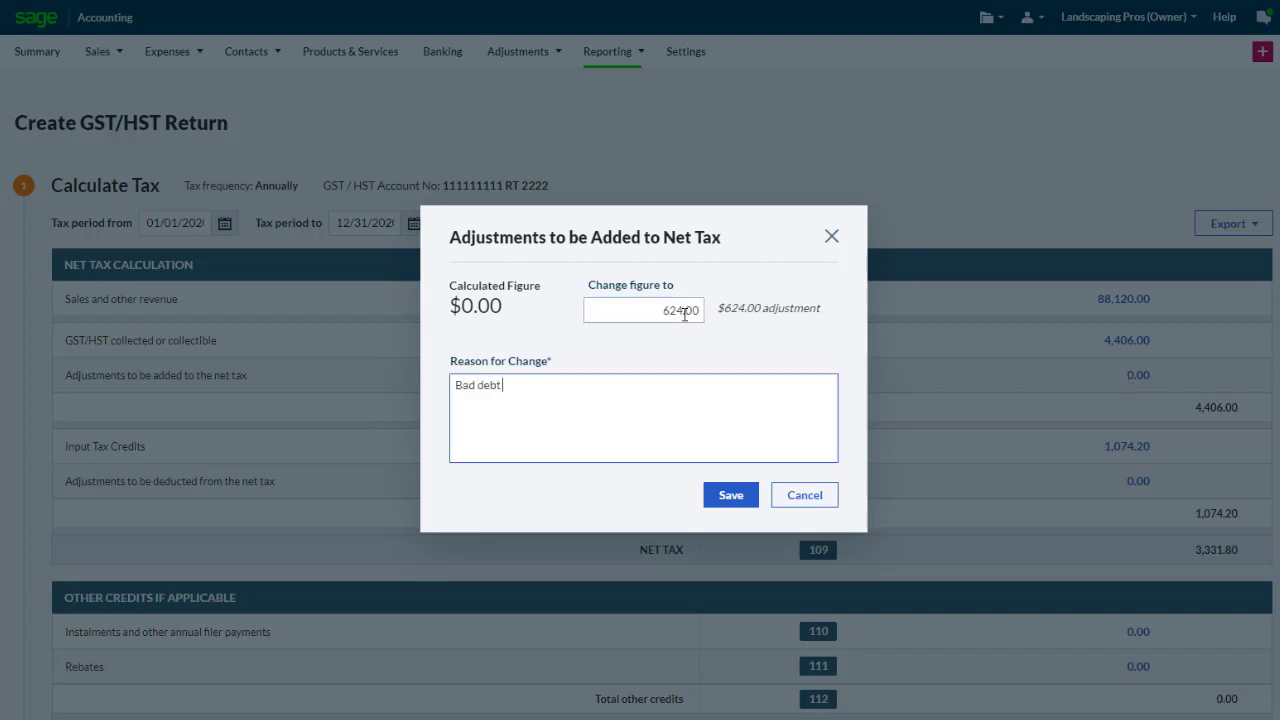
type(" recovered from previous write off.")
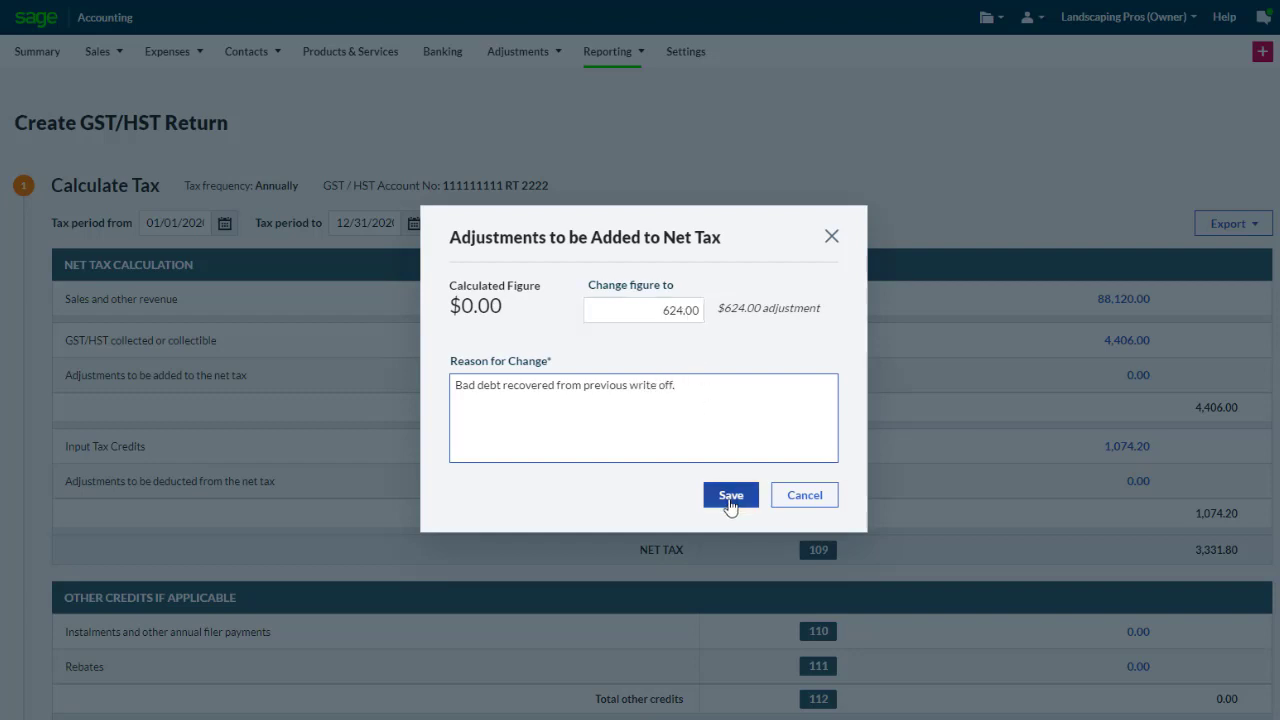
left_click(729, 496)
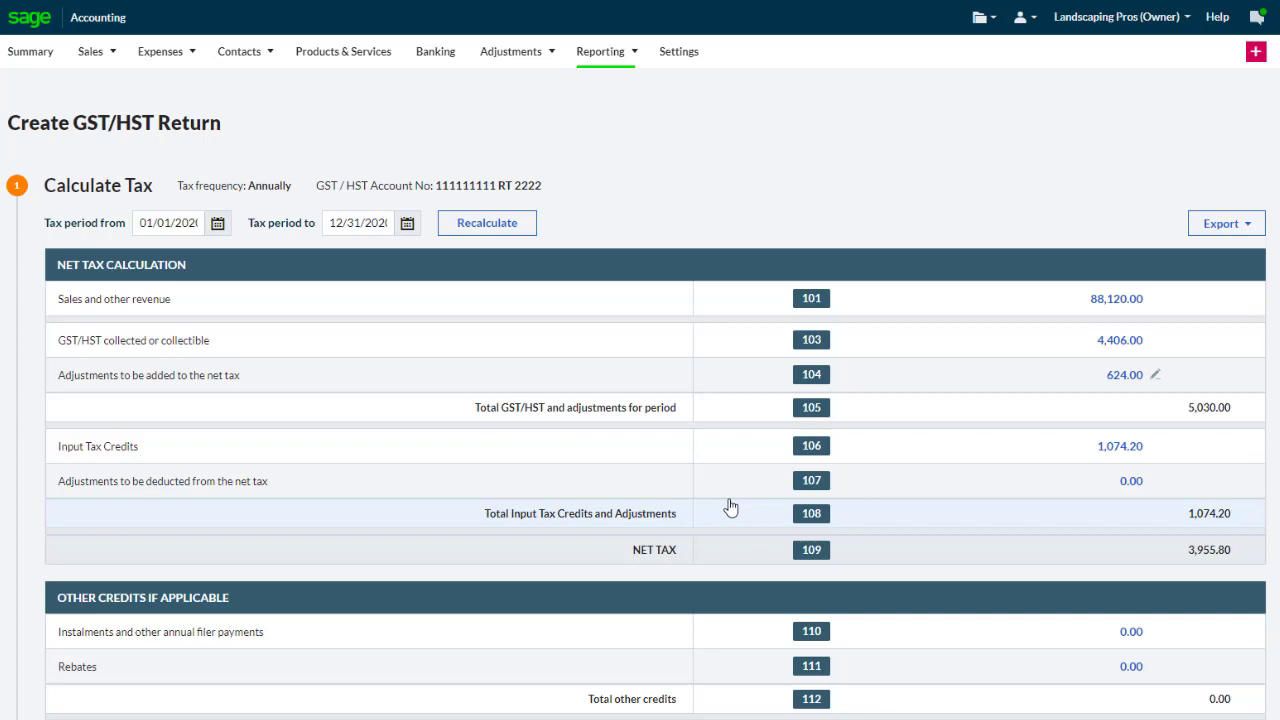
Generate the detailed GST/HST report for the 2020 return as a PDF, then open the generated report and review its box-by-box transactions
left_click(1222, 223)
left_click(1204, 277)
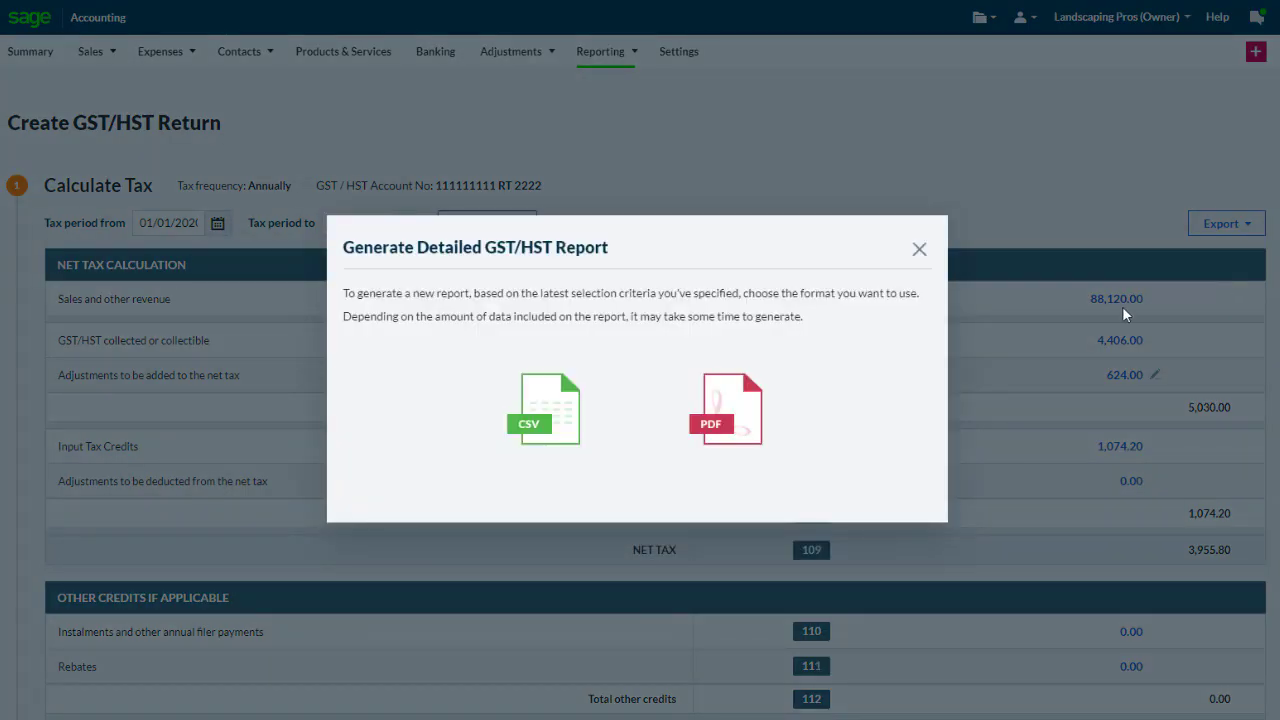
left_click(716, 419)
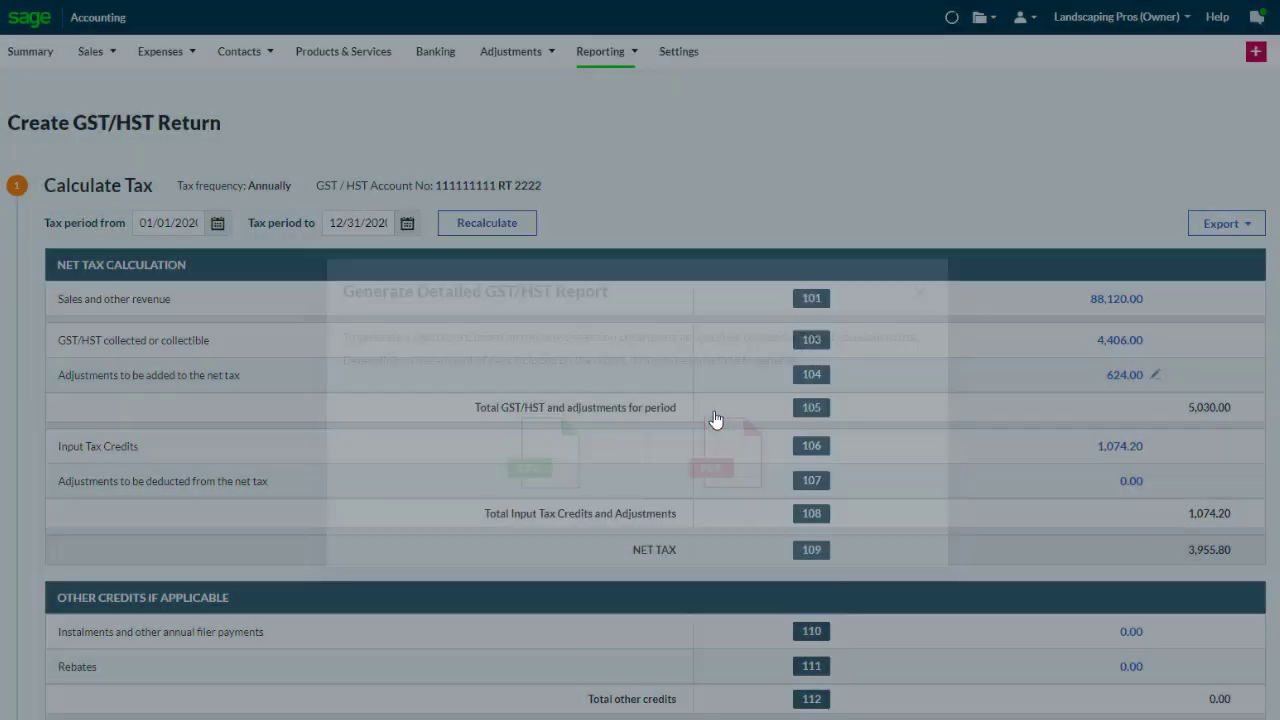
left_click(977, 17)
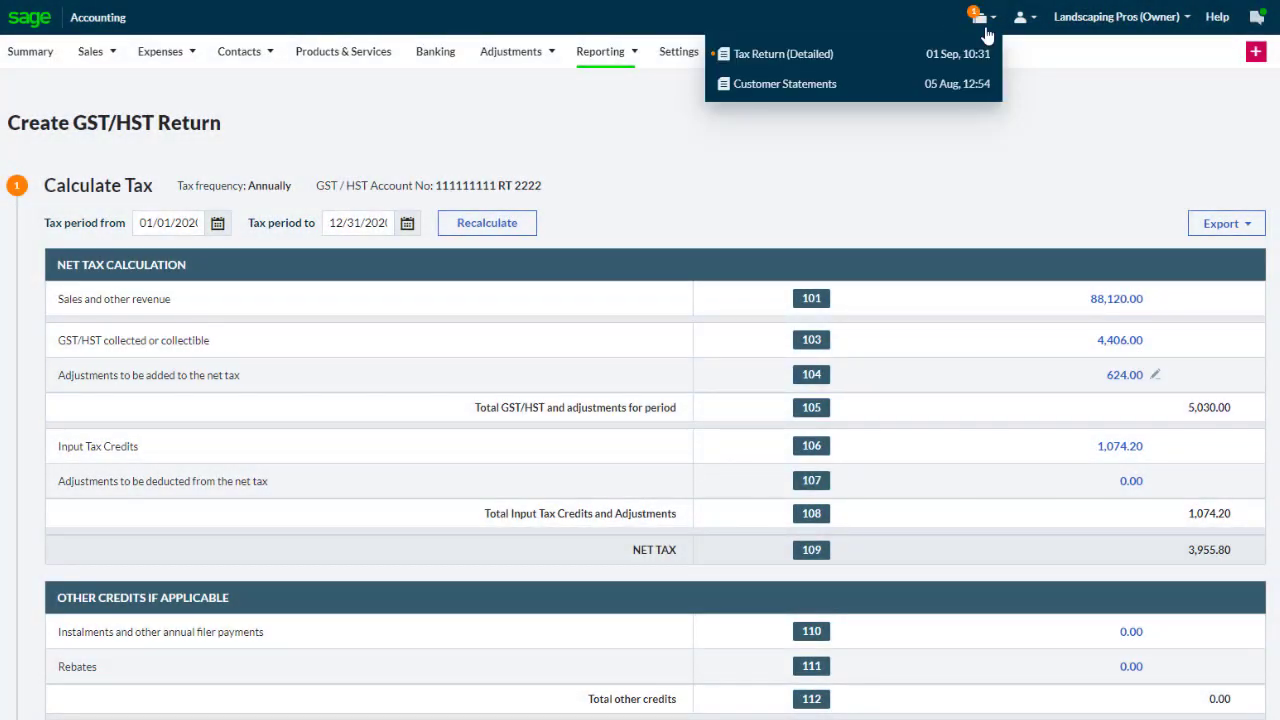
left_click(920, 60)
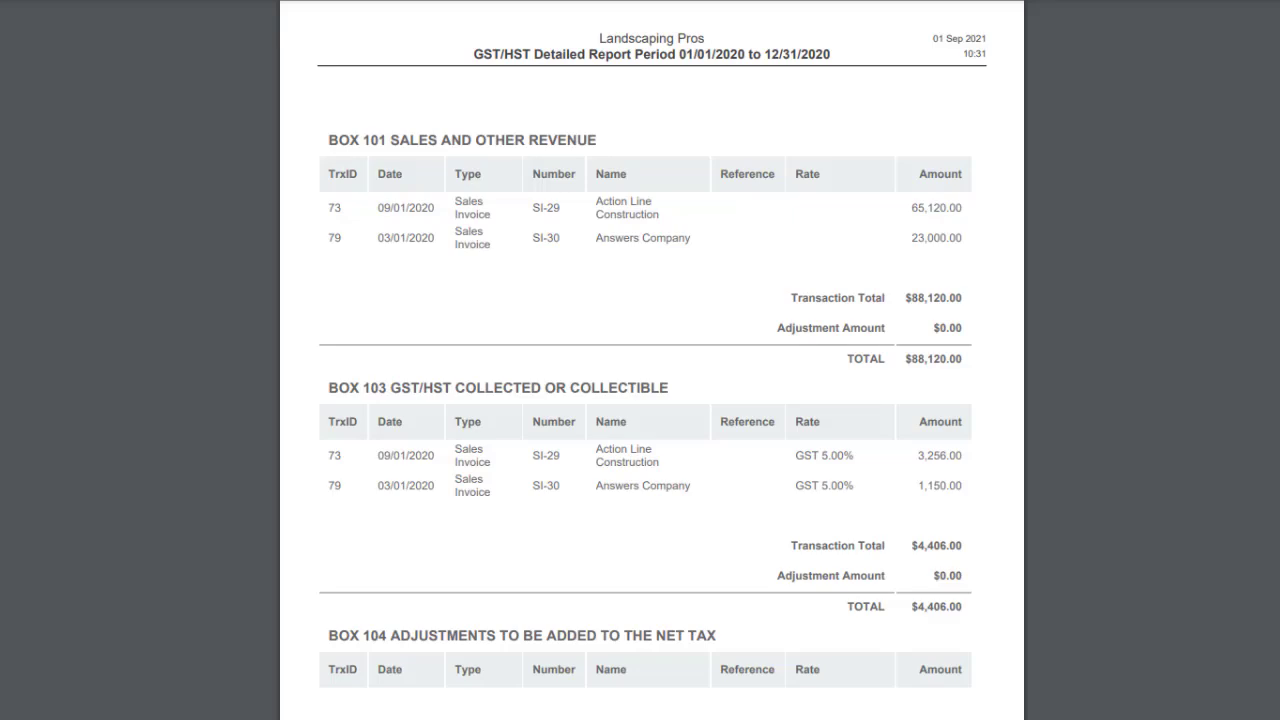
scroll(652, 360, "down", 5)
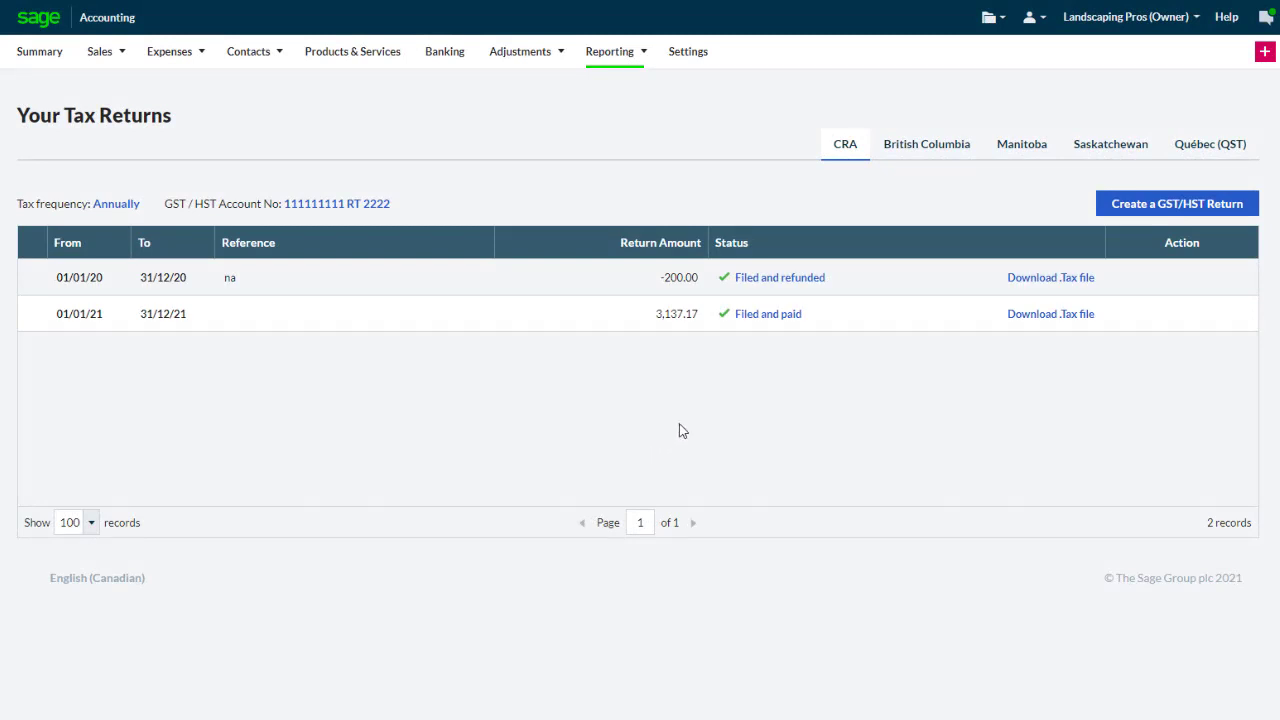
Open the filed and paid 2021 GST/HST return from the CRA tax returns list and check its report export options
left_click(783, 315)
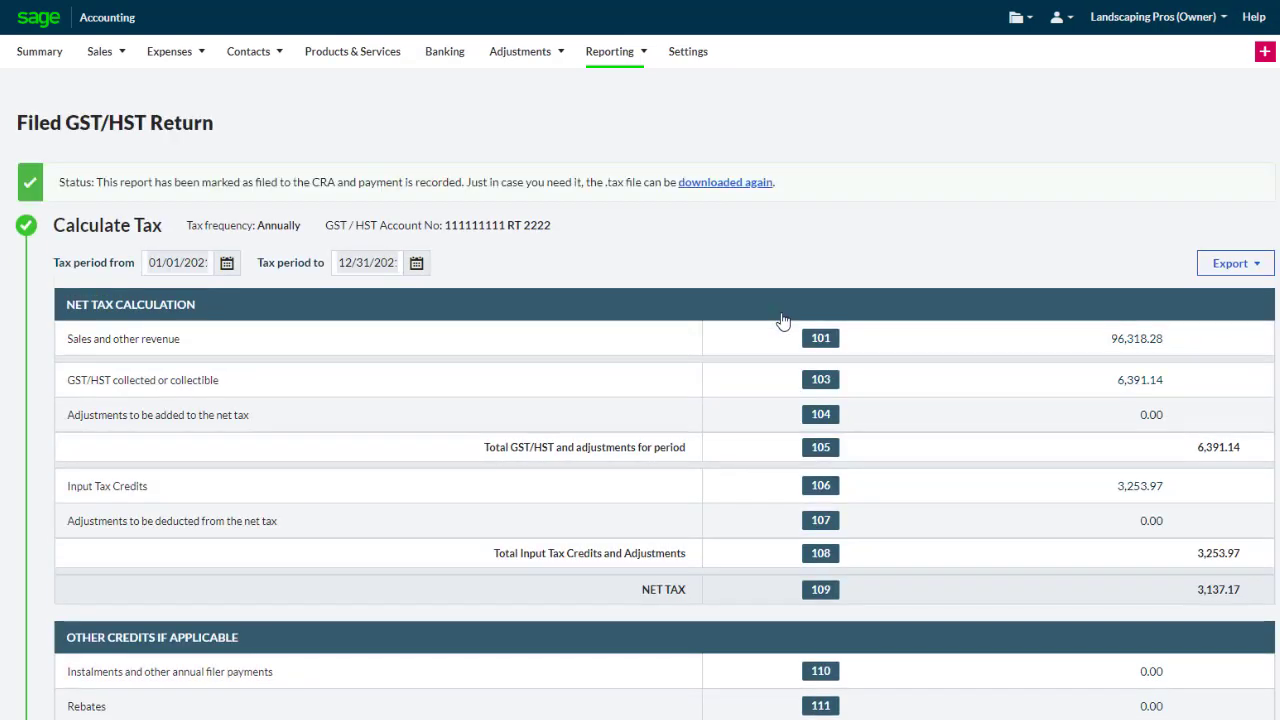
left_click(1261, 267)
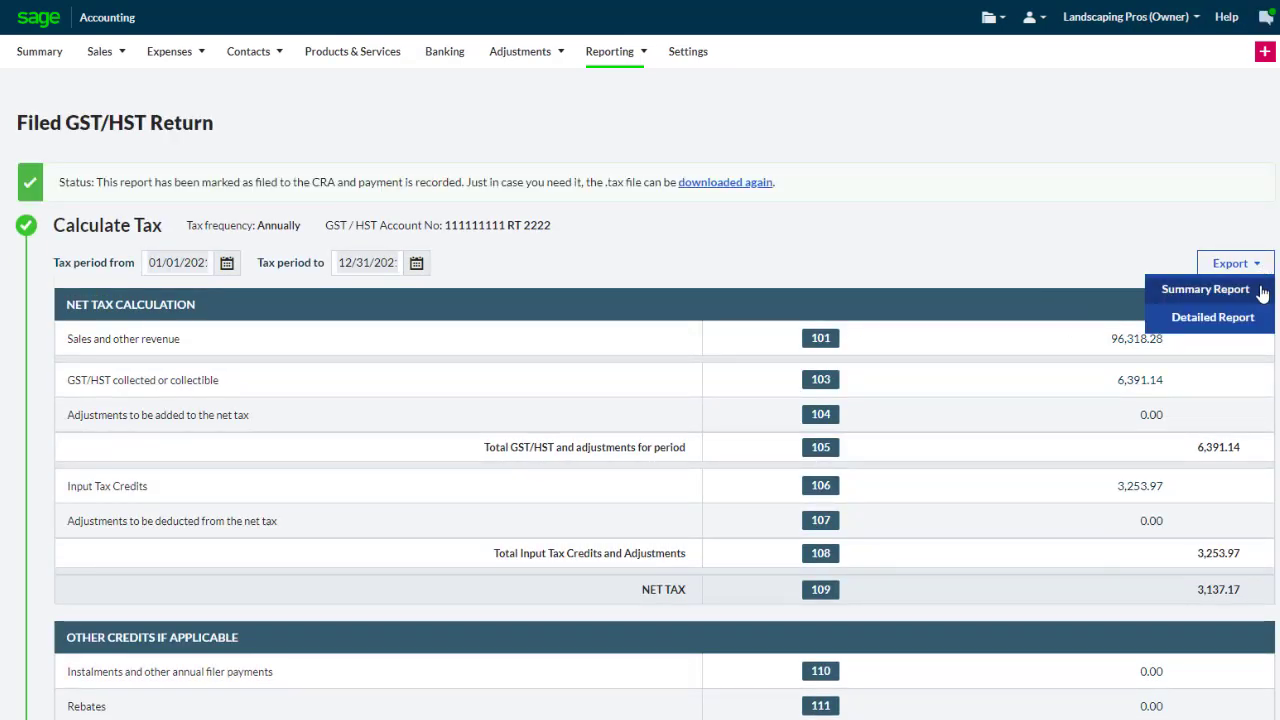
left_click(1176, 316)
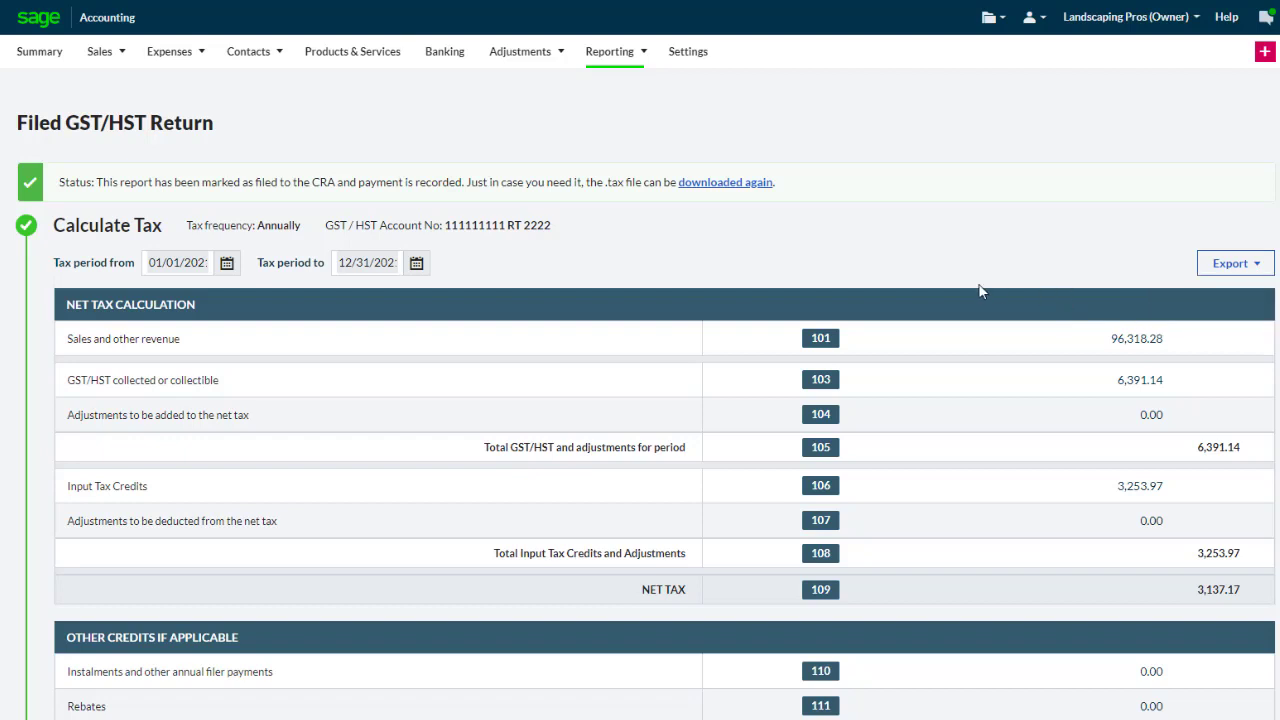